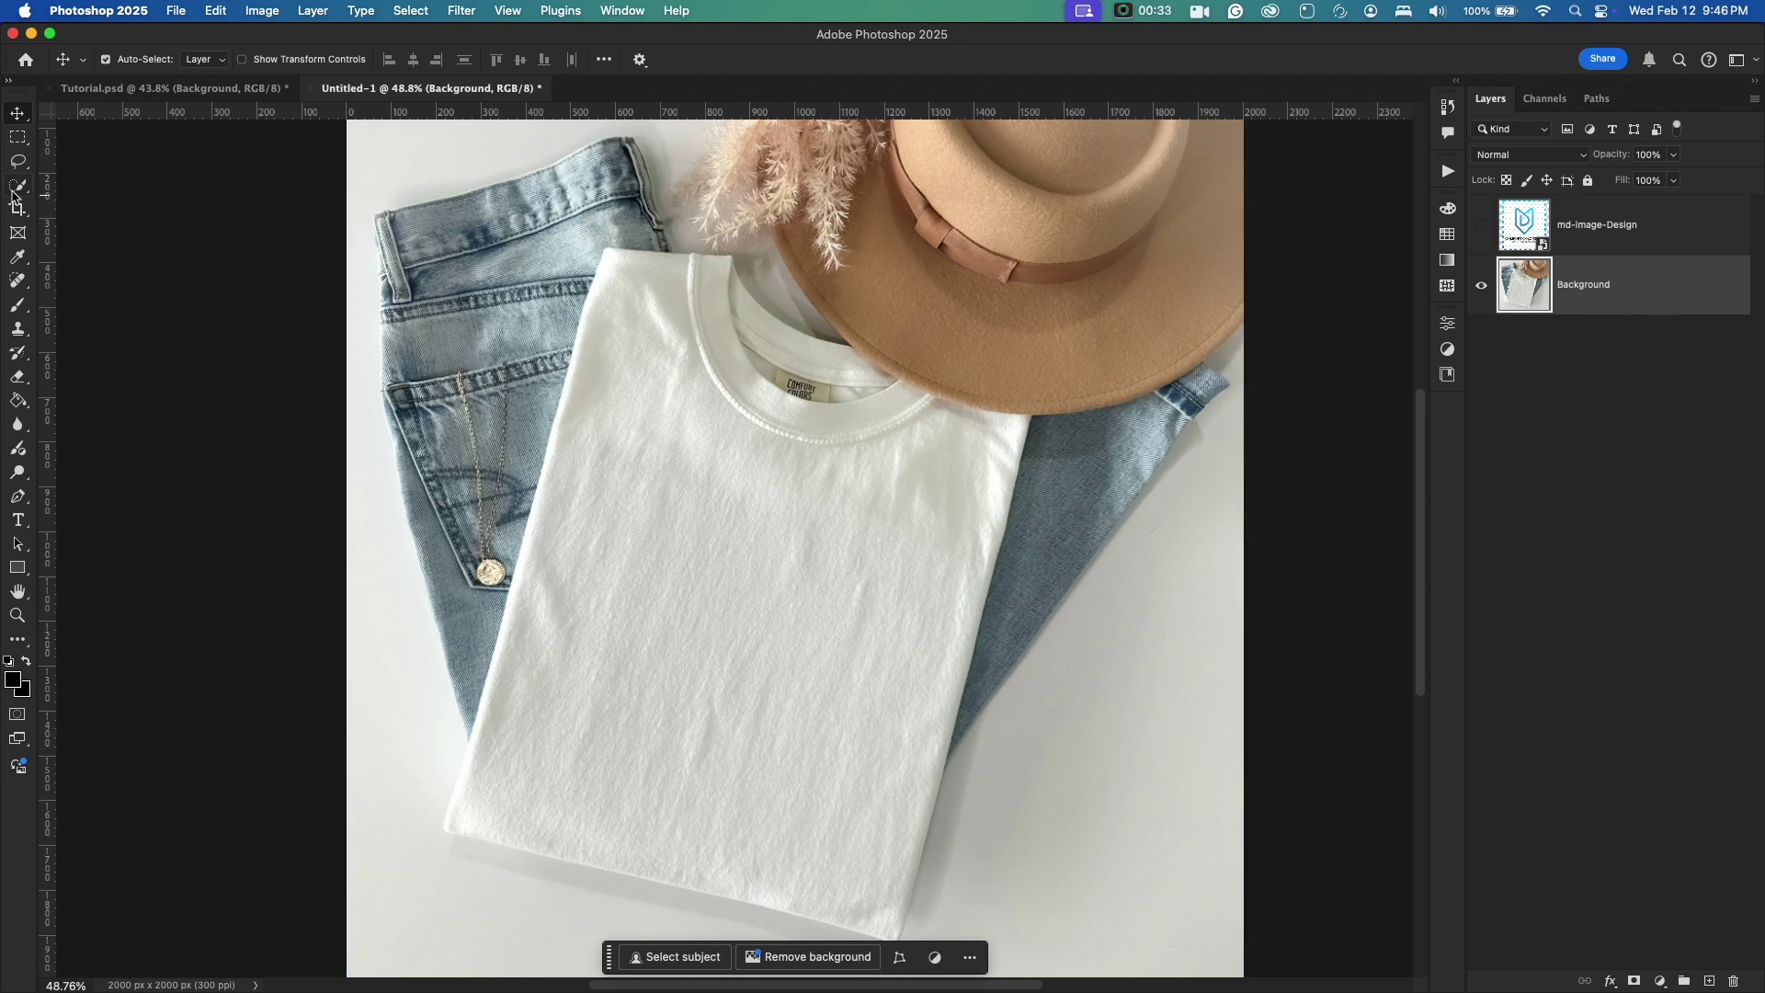
Step: Start a Pen tool path along the T-shirt's collar and top edge, following the shoulder curve and down the sleeve-side fold
drag(16, 194, 63, 186)
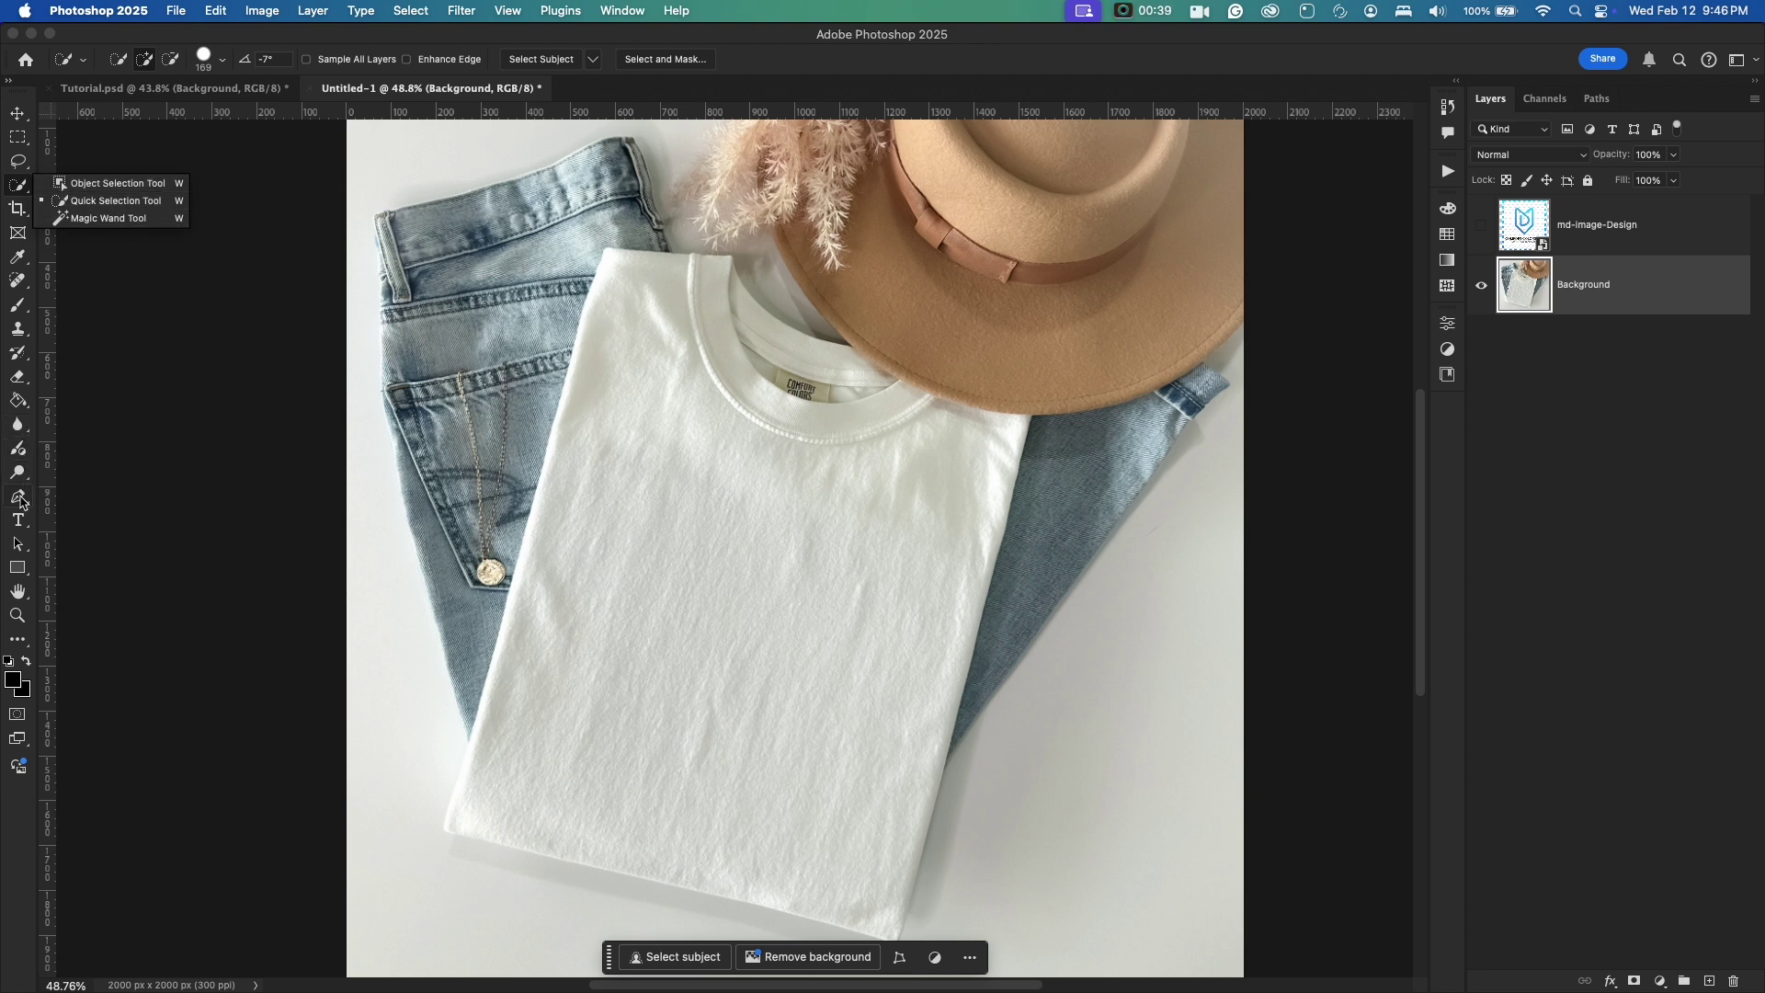
click(18, 497)
scroll(735, 253, up, 5)
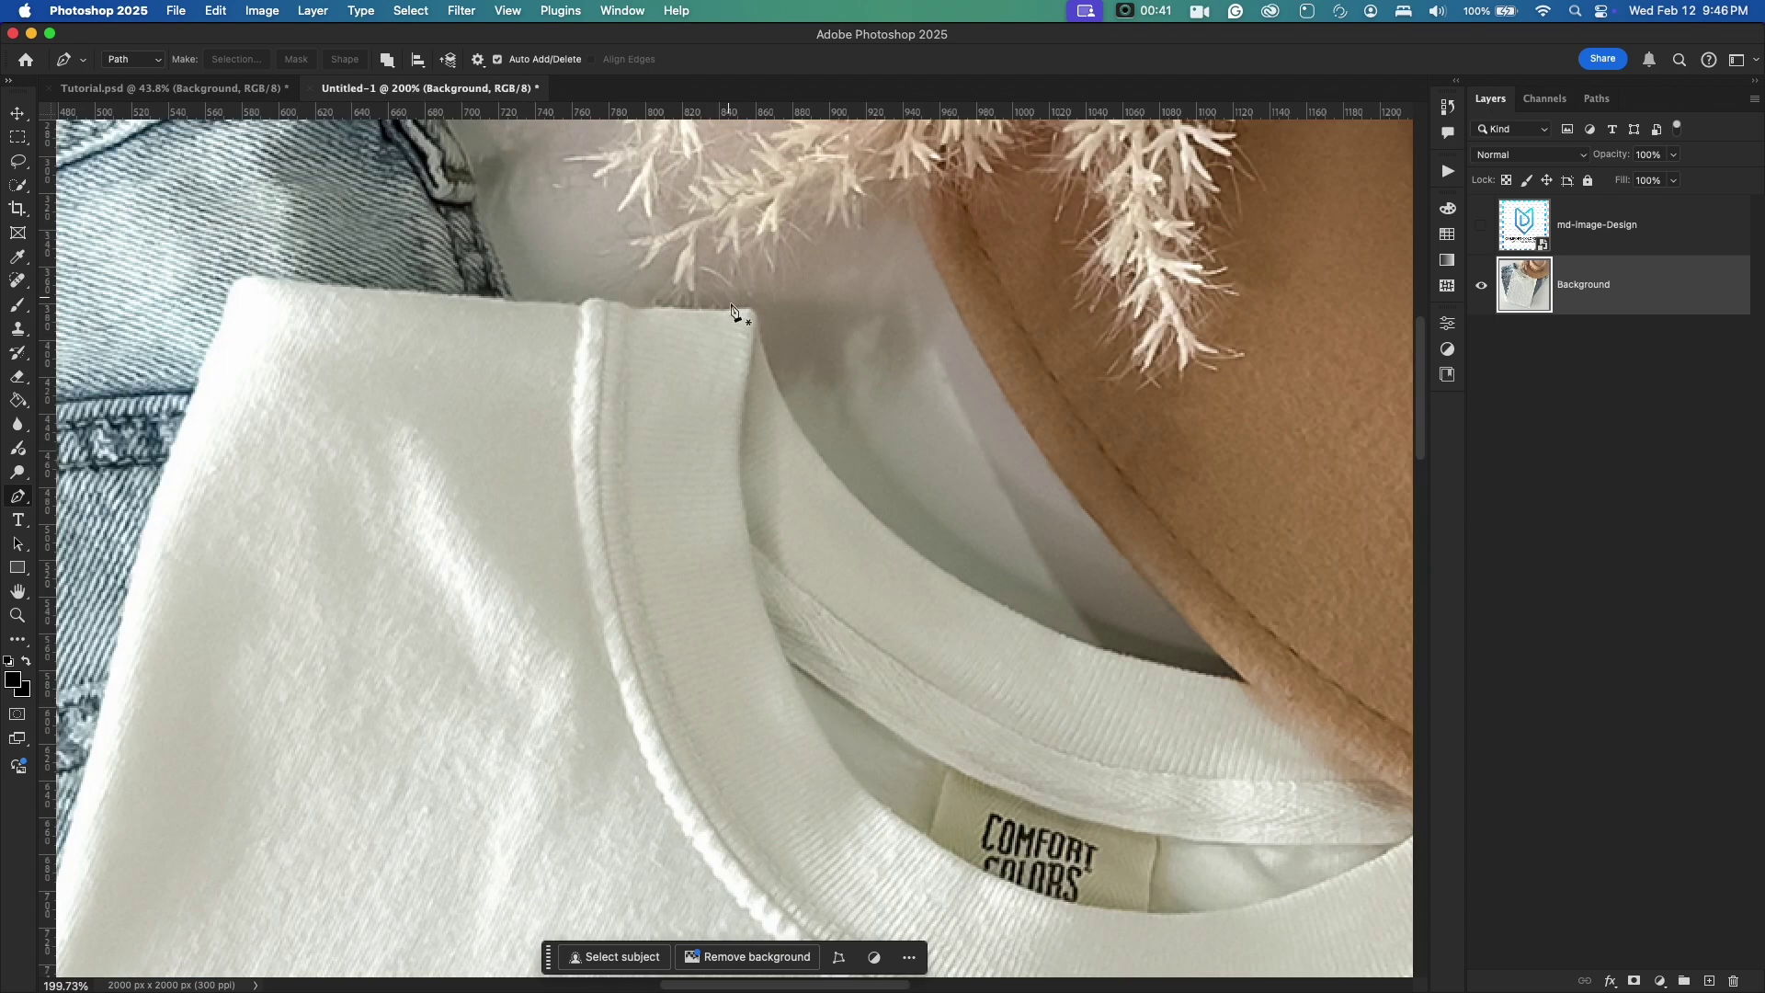
scroll(754, 331, up, 5)
scroll(828, 395, down, 1)
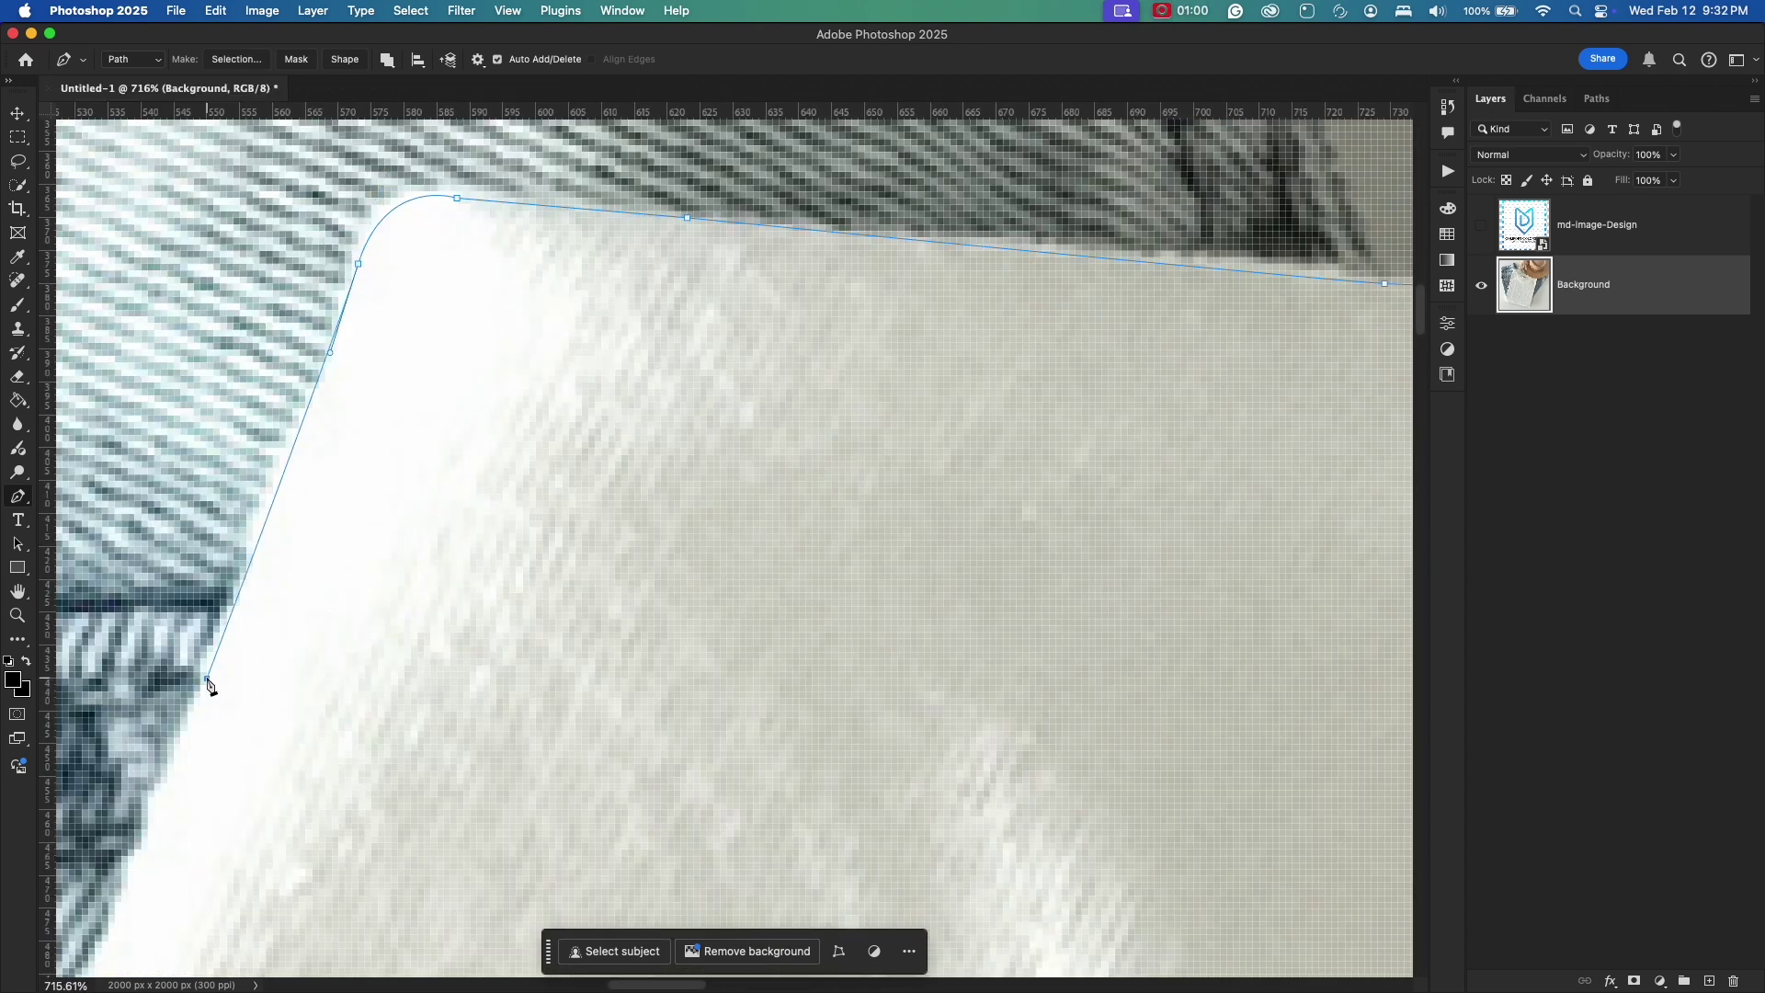
scroll(512, 612, down, 3)
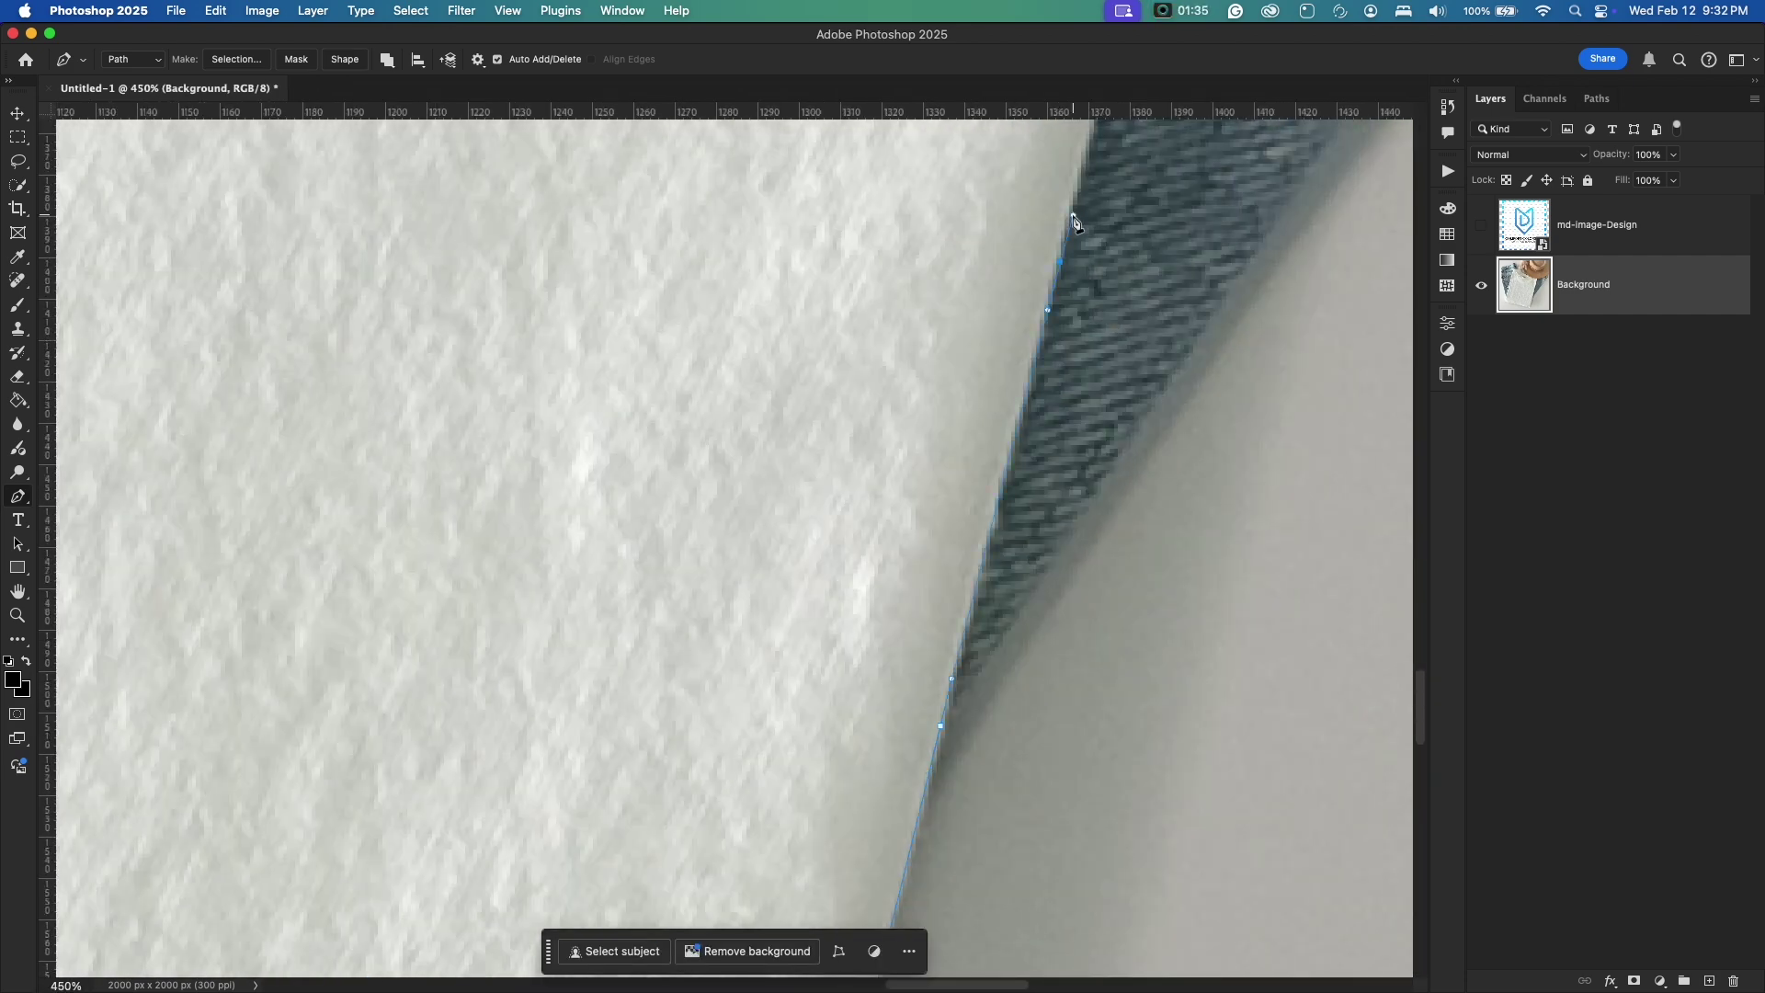
Step: Continue the path up the shirt's edge beside the jeans and around the corner where it meets the hat brim
scroll(1073, 216, up, 10)
scroll(941, 312, up, 10)
click(1077, 502)
drag(820, 486, 690, 469)
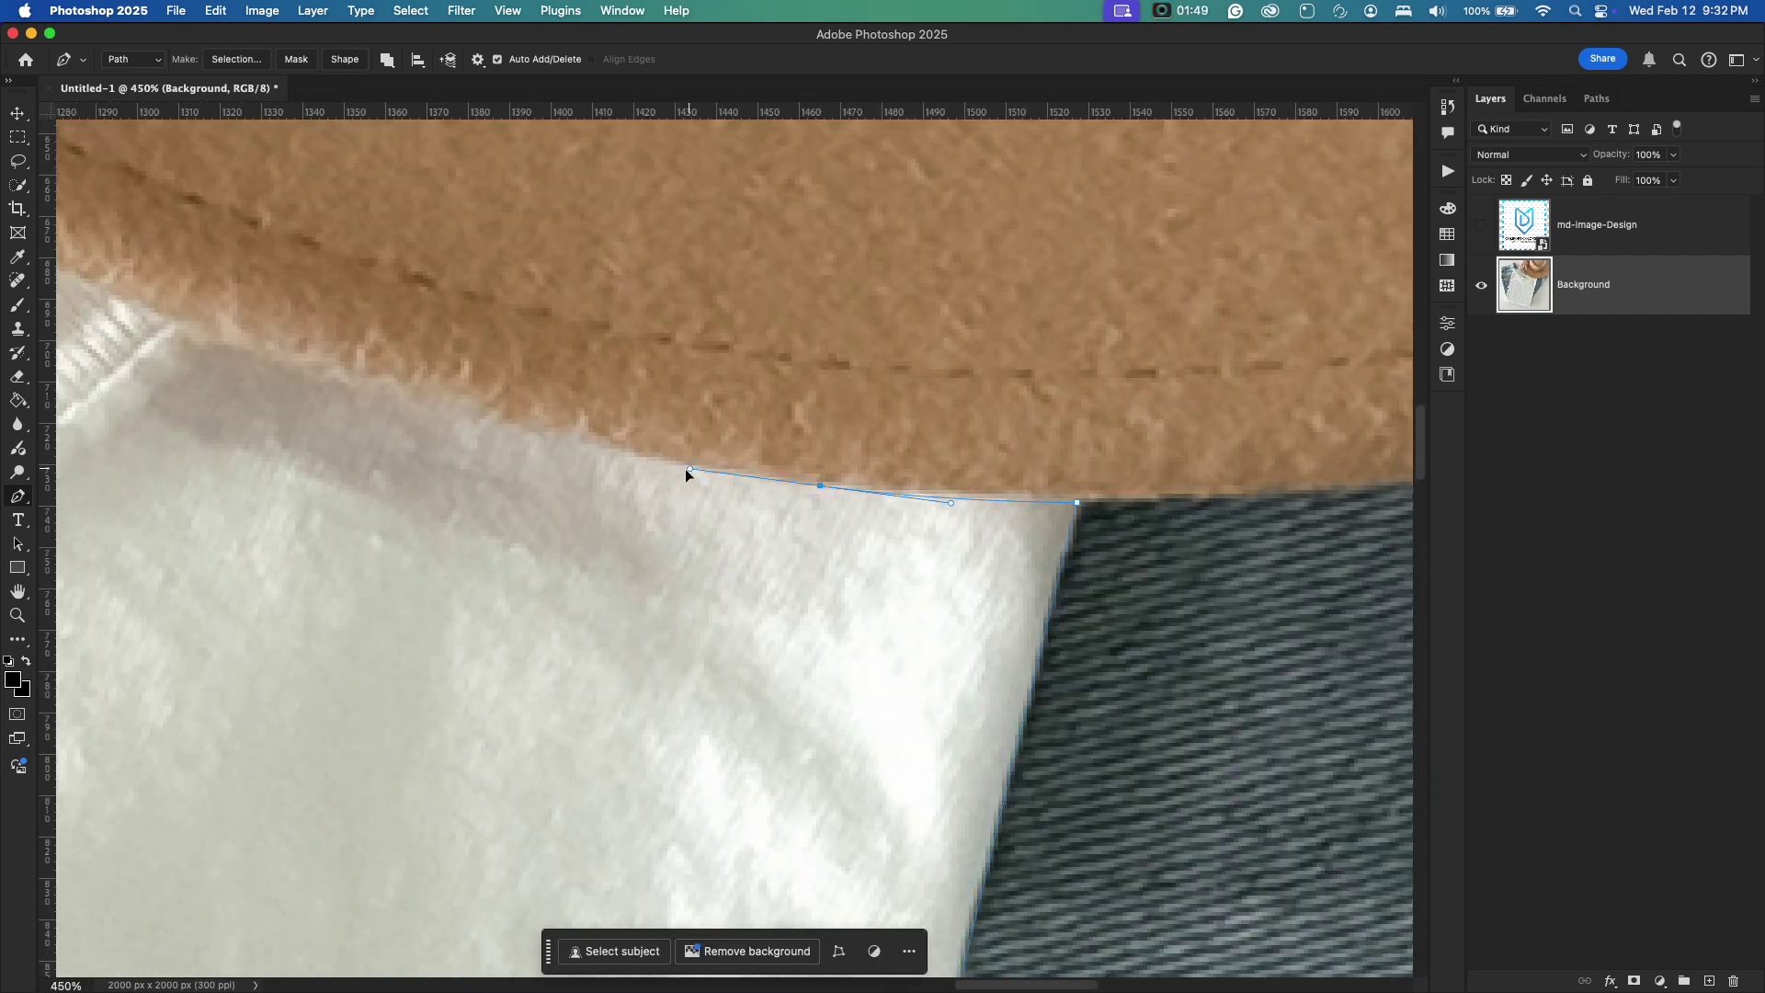
Step: Trace the shirt outline along the hat brim and inner neckline, and close the path at the collar
scroll(689, 469, left, 10)
click(410, 197)
scroll(433, 346, left, 10)
click(749, 379)
scroll(729, 516, left, 10)
drag(552, 303, 434, 224)
scroll(433, 224, left, 10)
drag(792, 331, 759, 263)
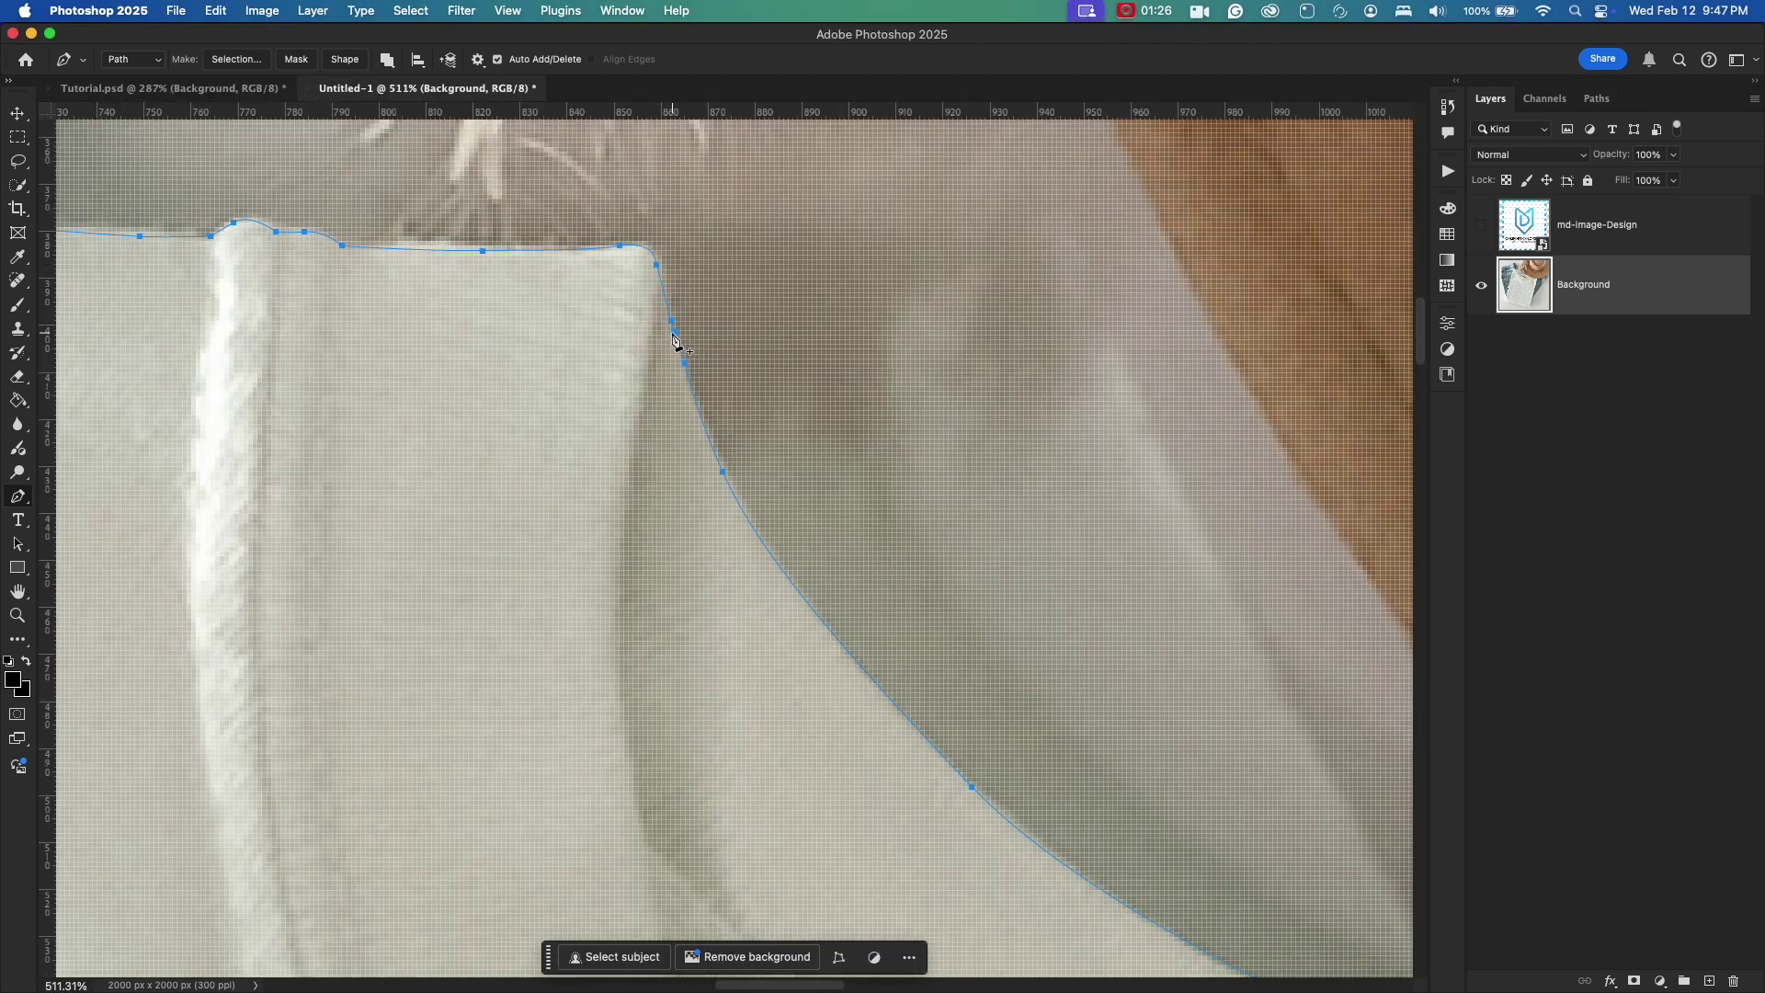
Step: Convert the closed shirt path in Tutorial.psd into a new anti-aliased selection with a feather radius of 0.3 pixels
scroll(679, 347, up, 3)
scroll(894, 367, right, 3)
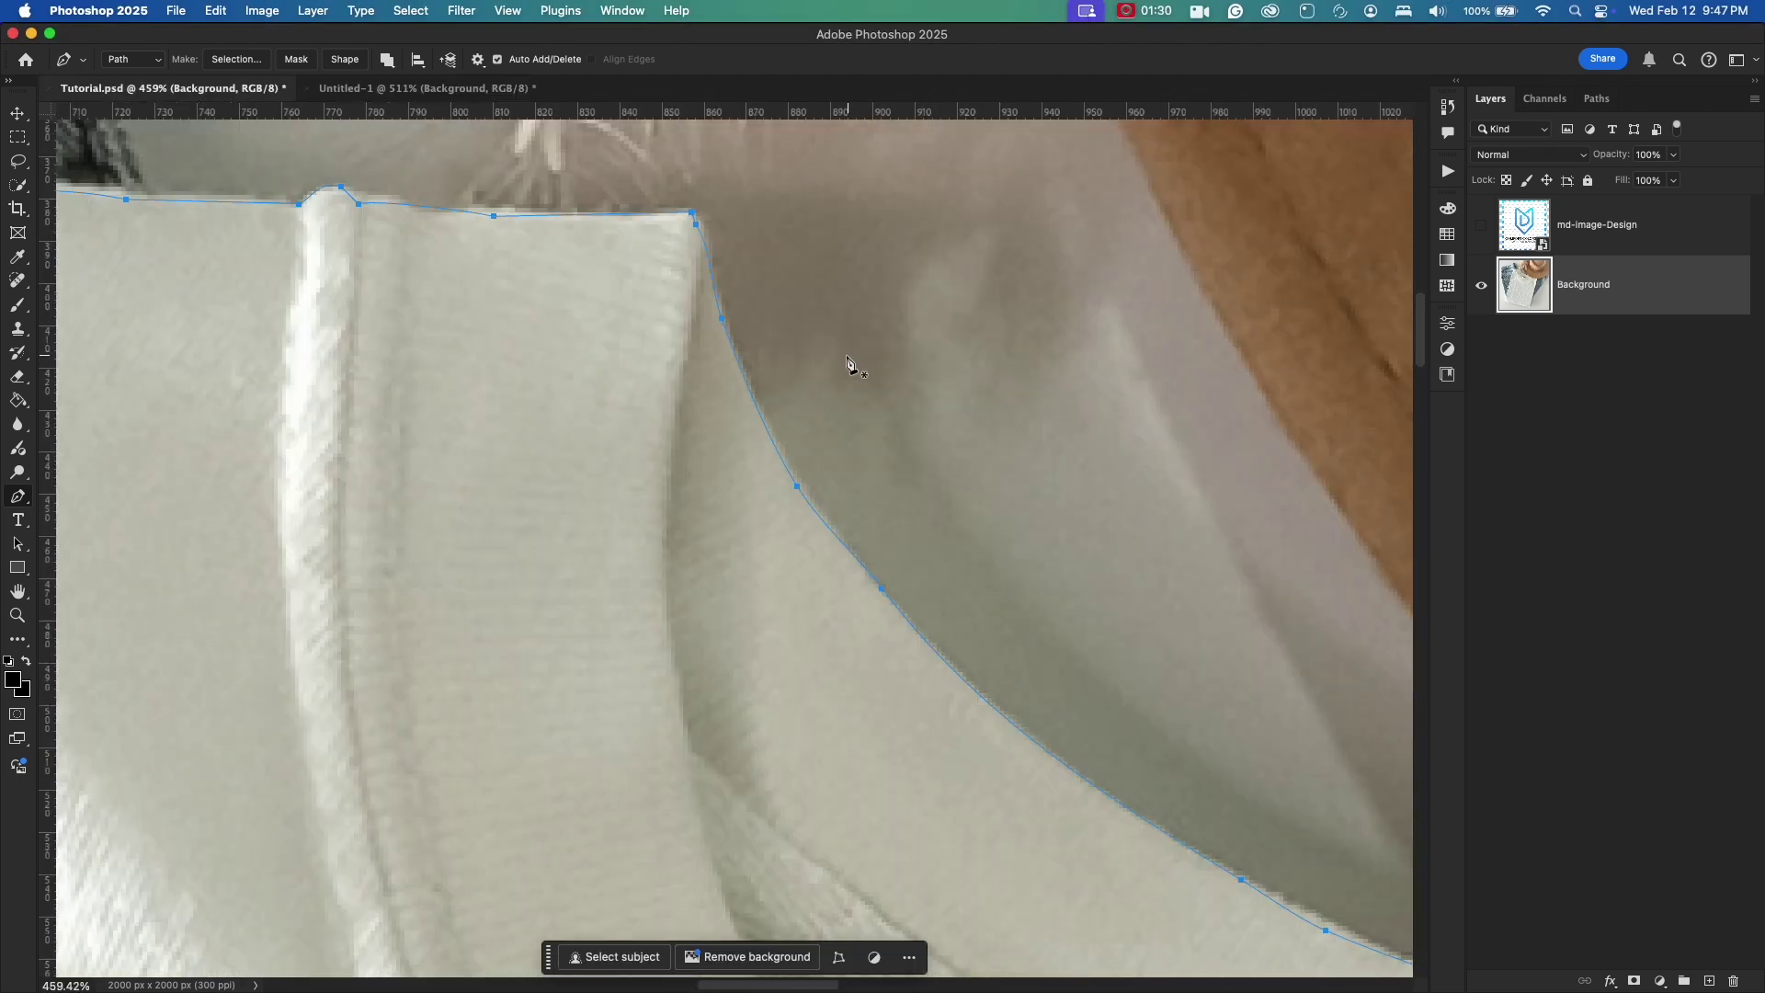
scroll(847, 361, down, 3)
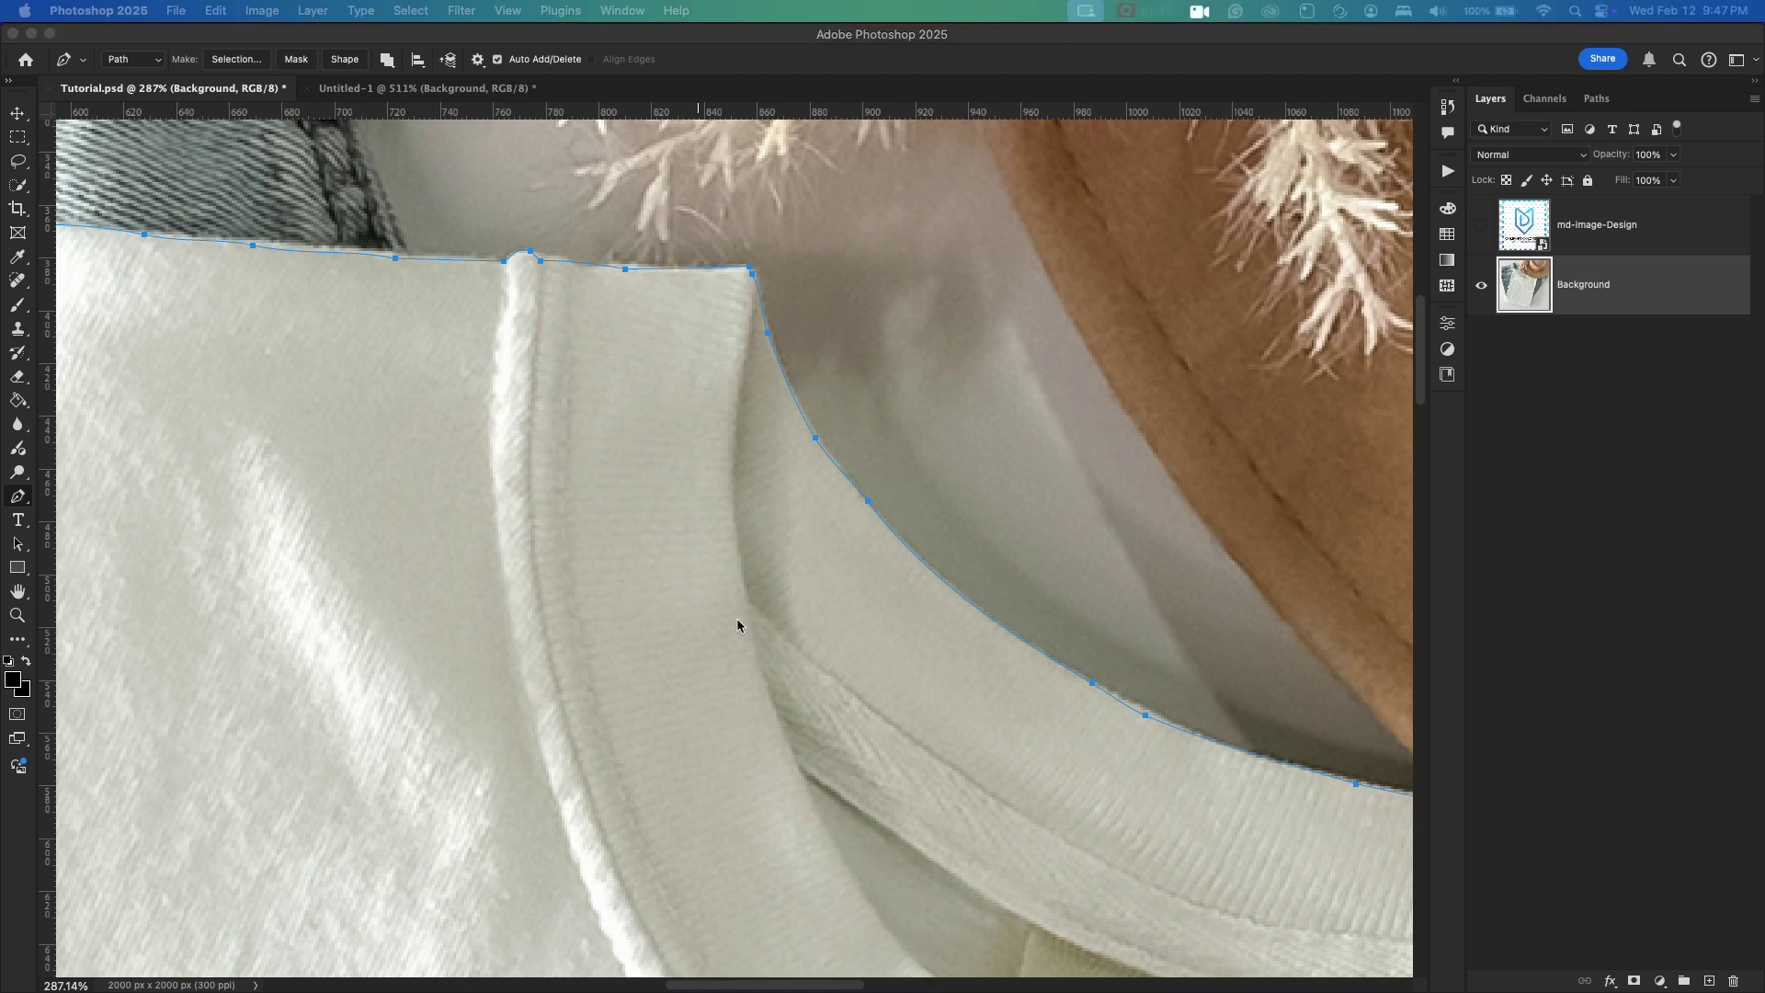
right_click(752, 504)
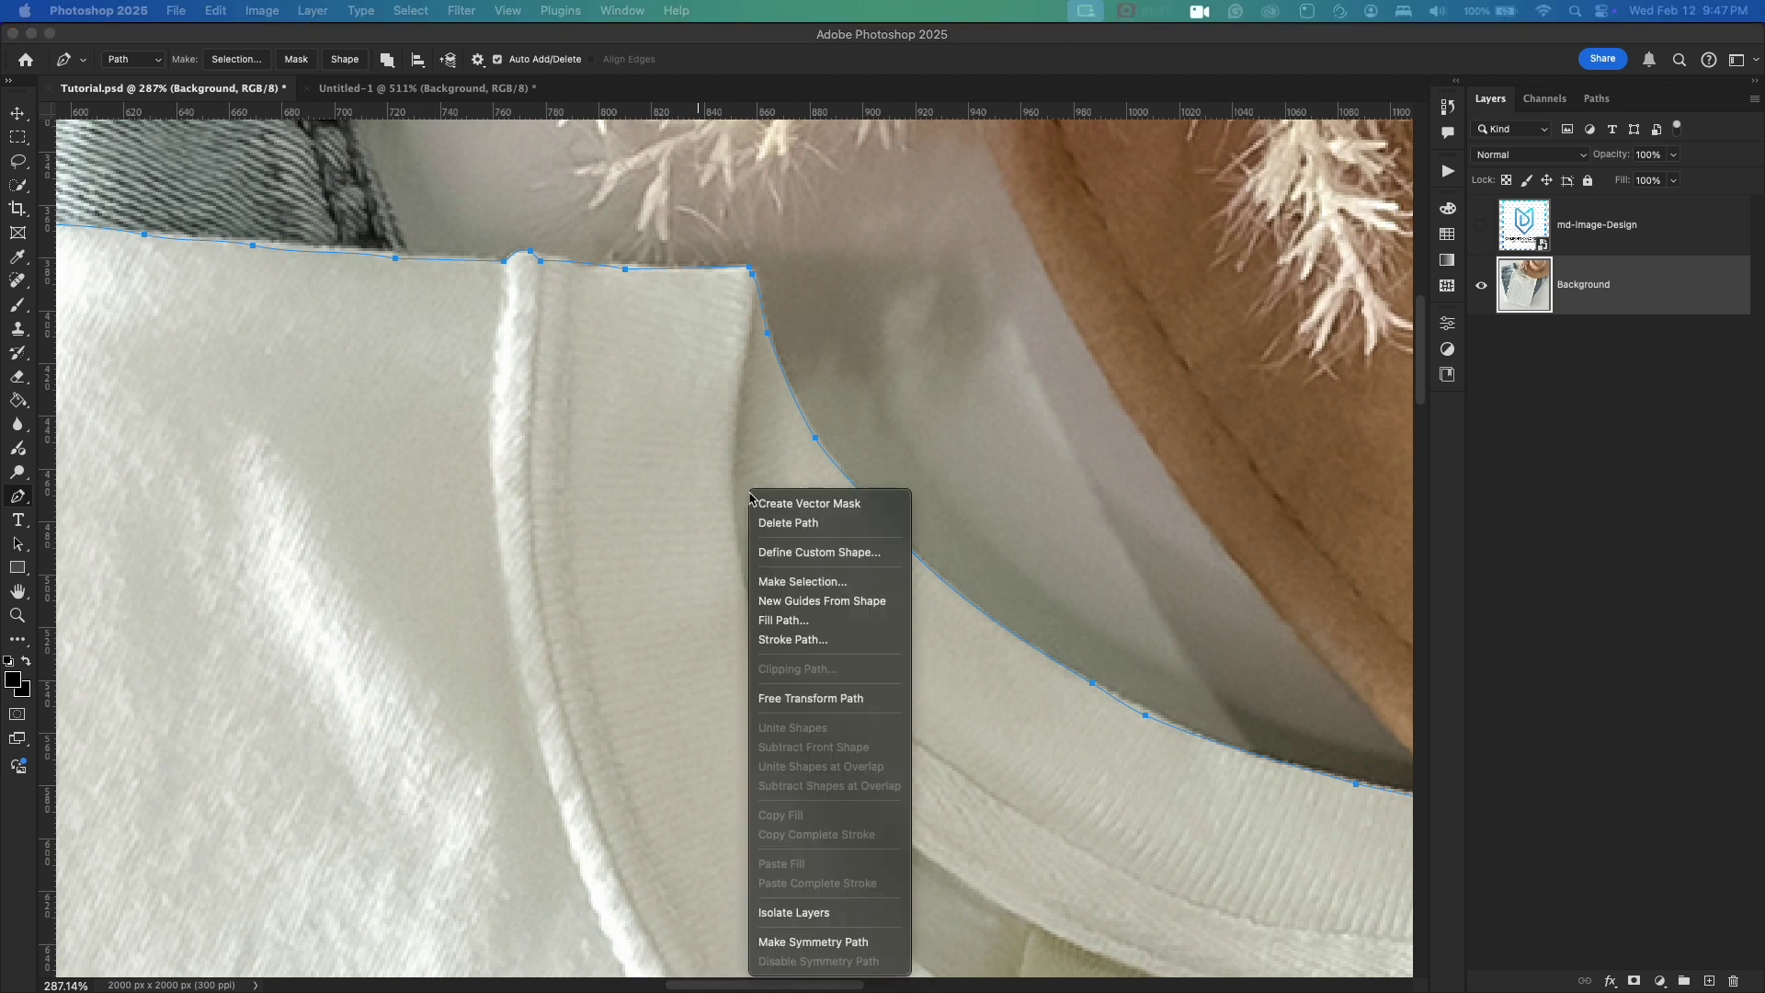
click(817, 582)
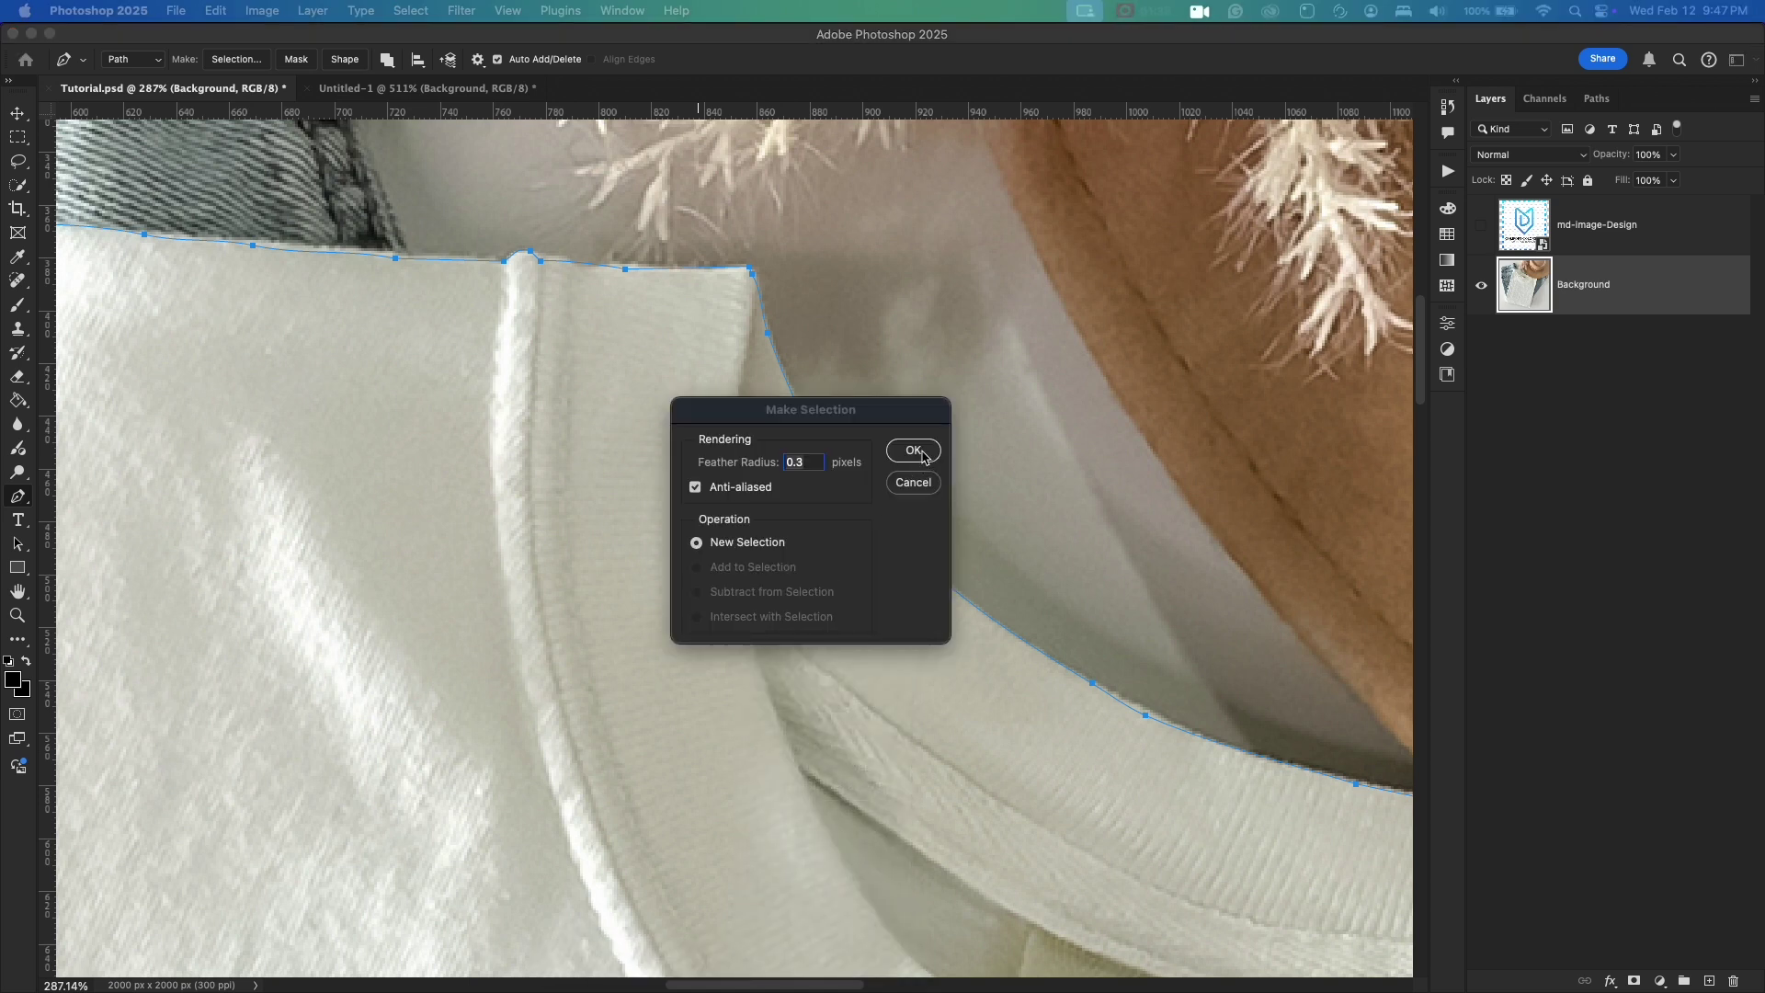
drag(890, 421, 888, 326)
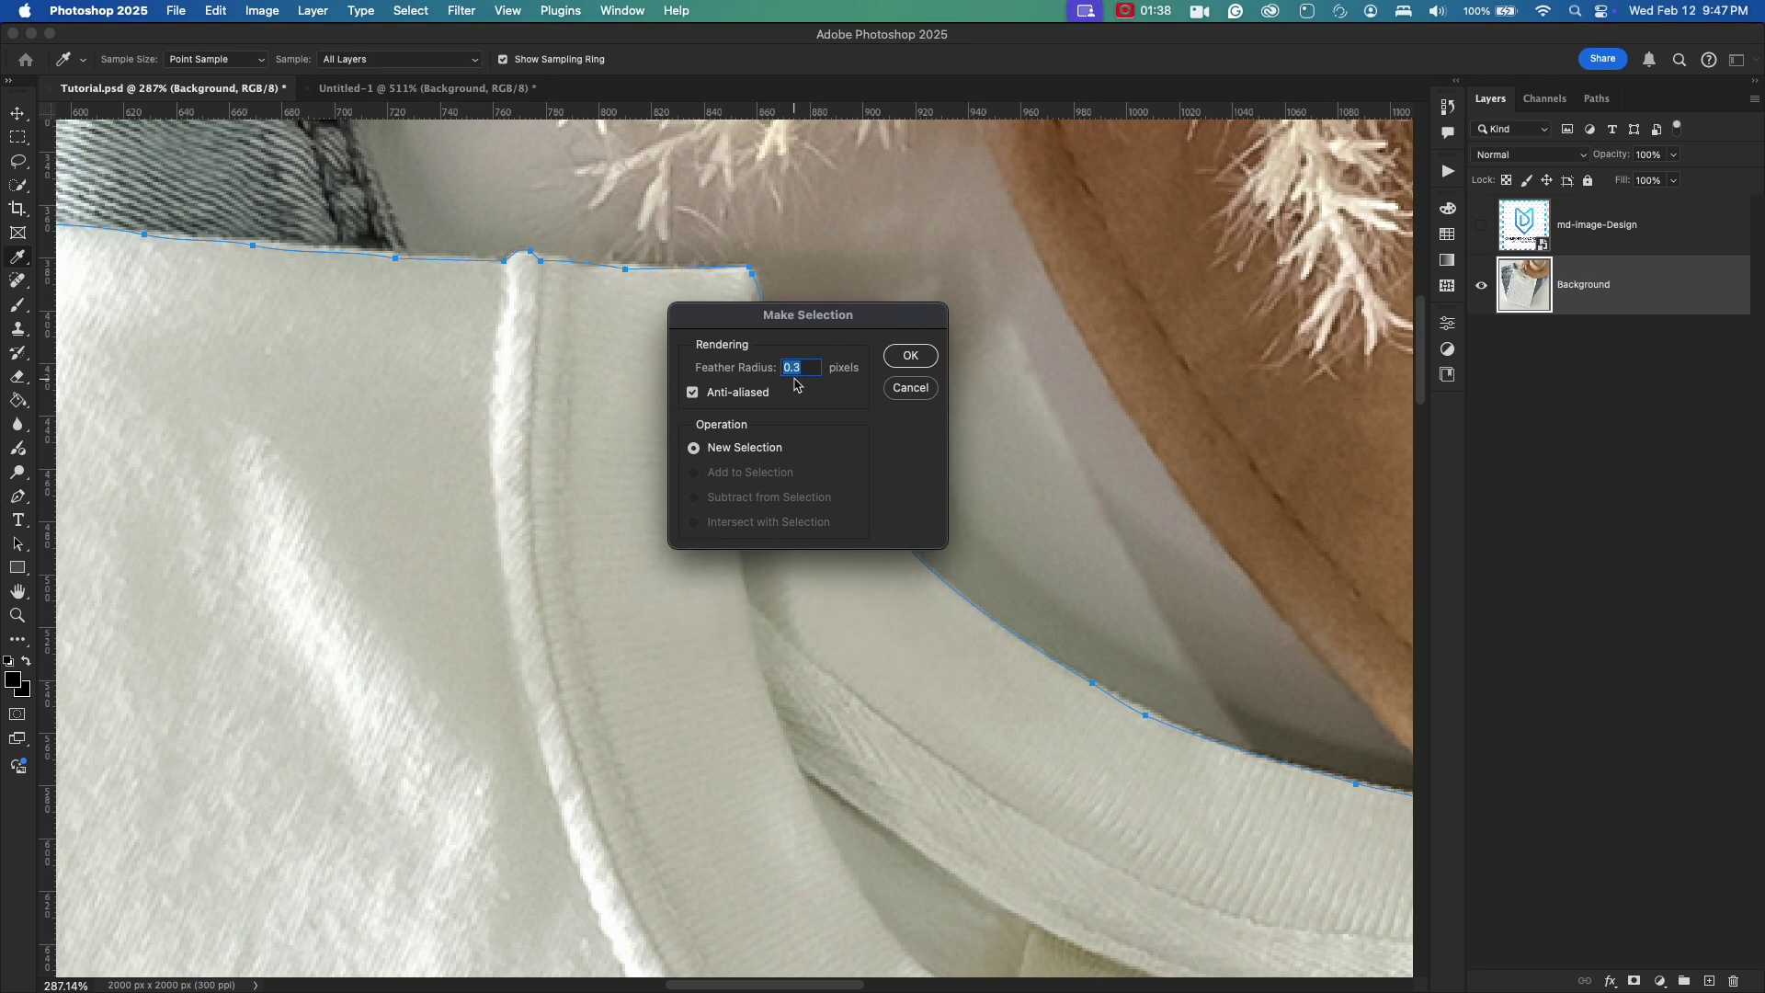
click(908, 357)
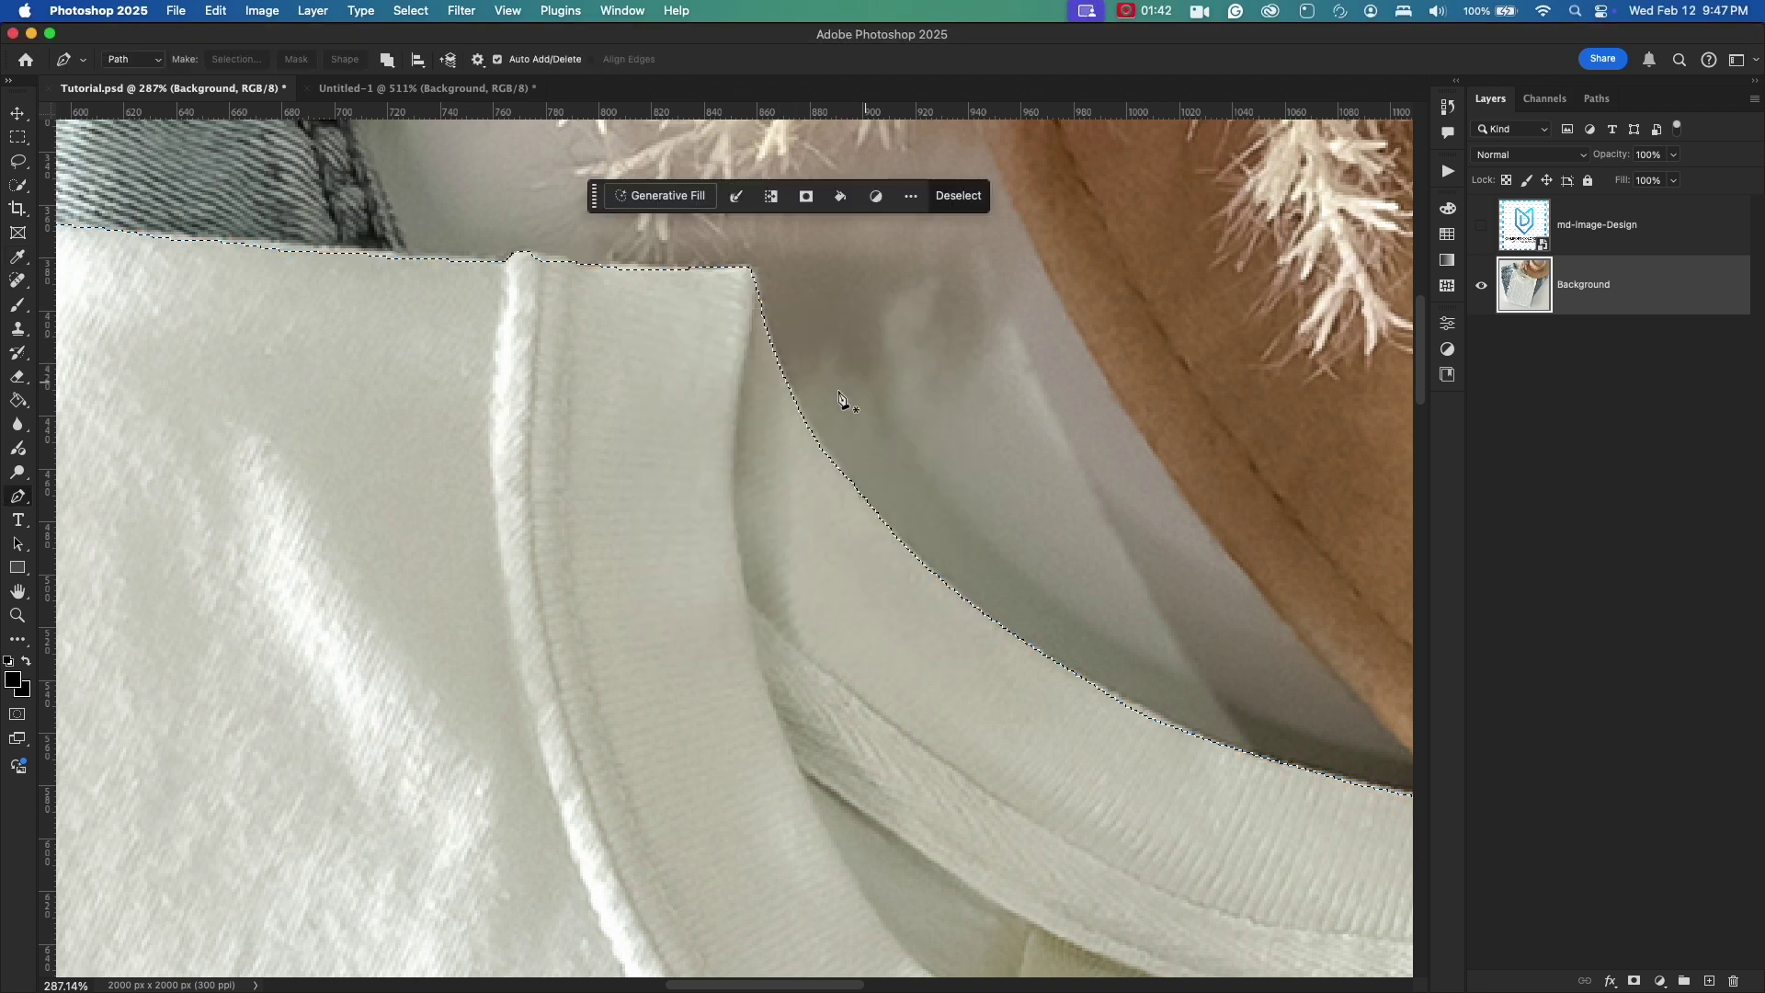
Step: Copy the selected T-shirt from the Background to a new layer and name that layer Base
scroll(604, 440, down, 5)
scroll(851, 512, down, 3)
scroll(895, 505, down, 2)
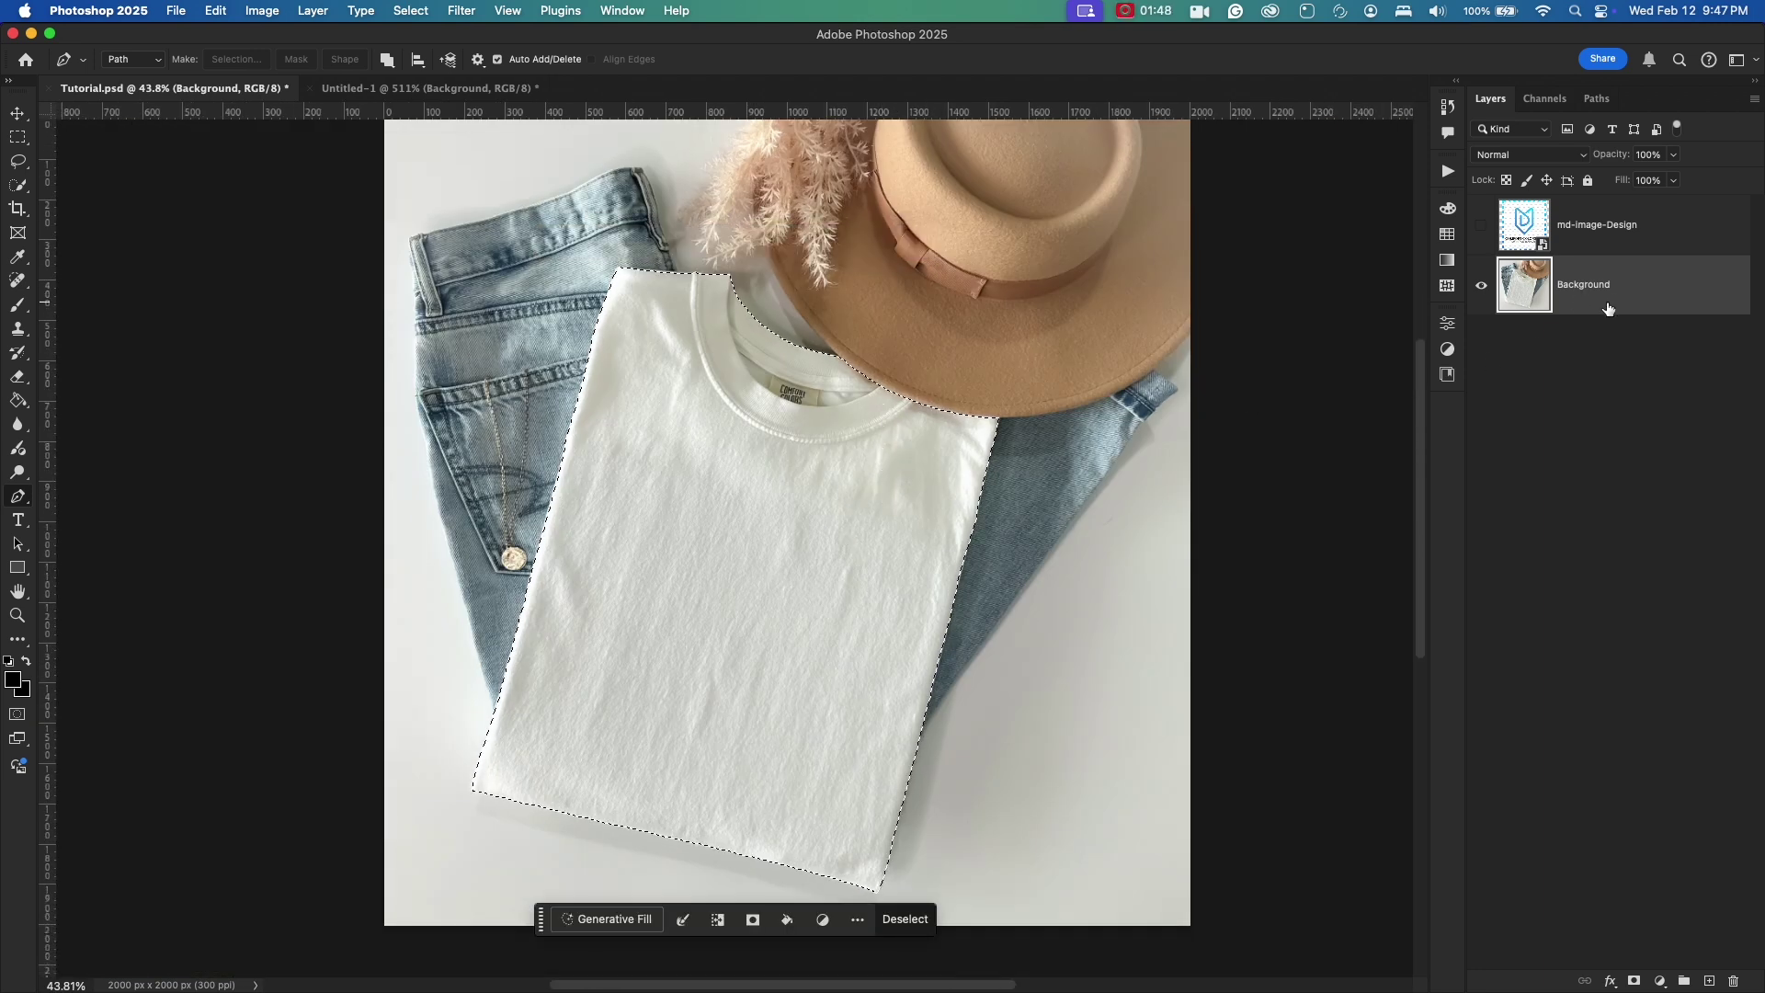
key(super+j)
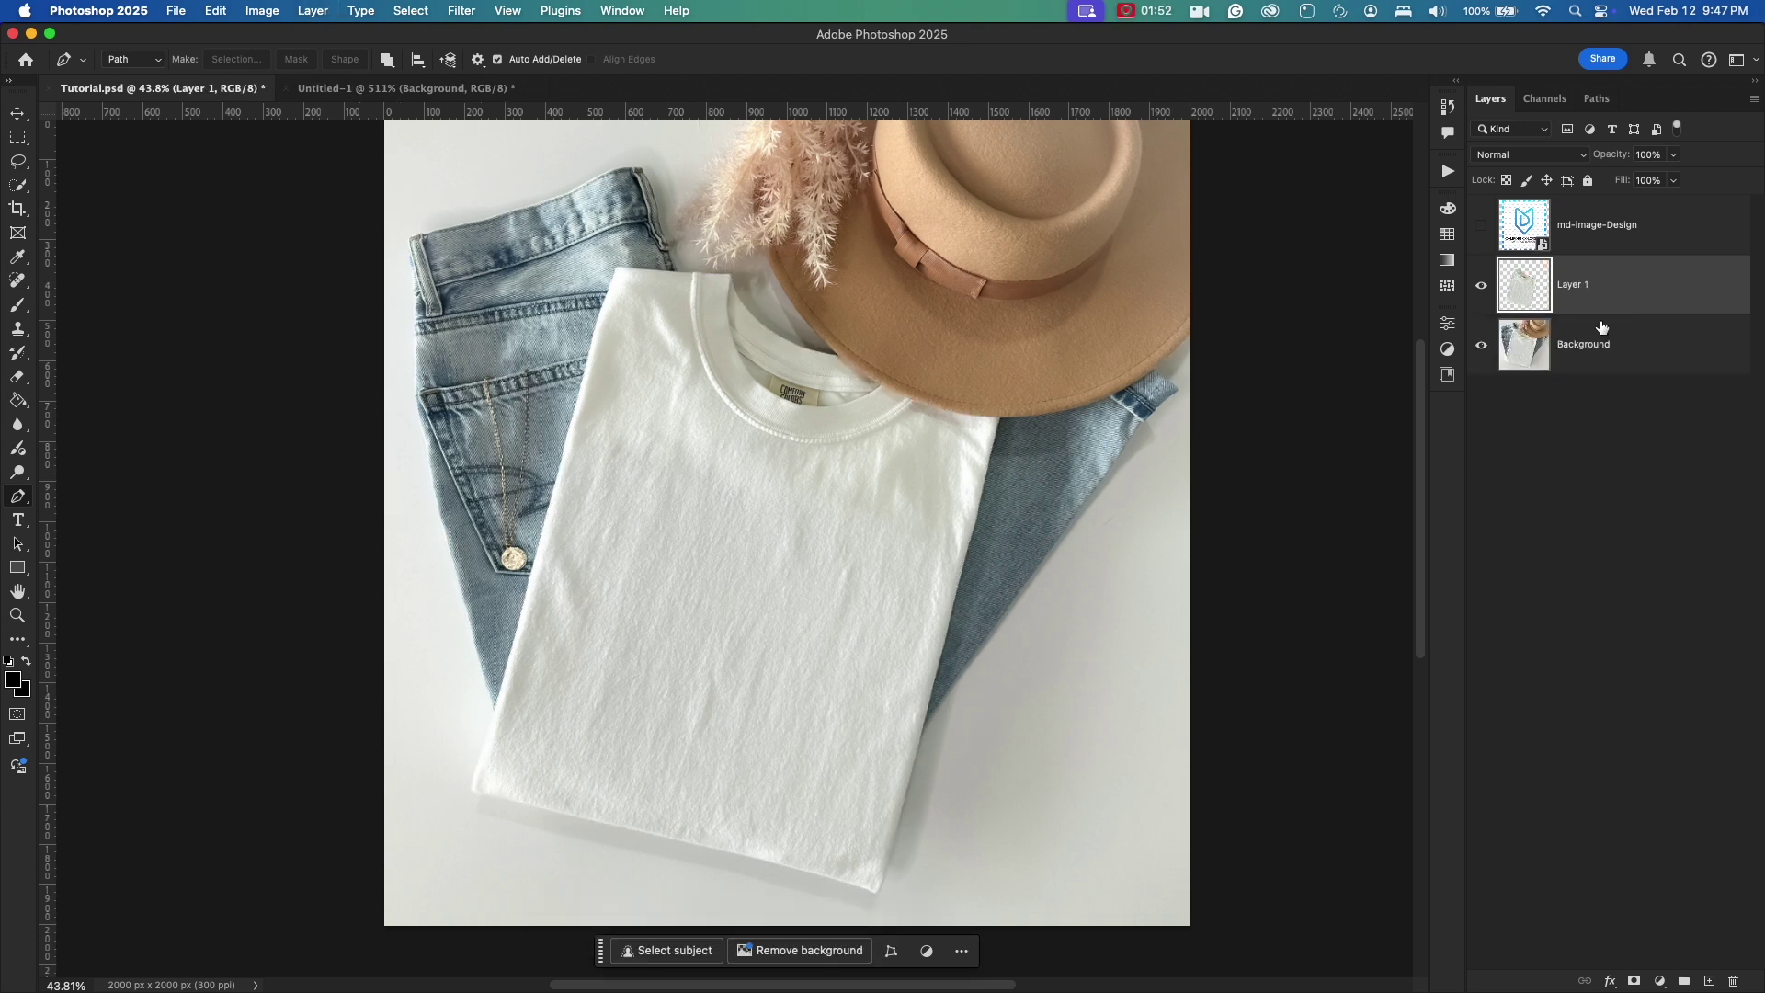
double_click(1574, 286)
text(Base)
key(Return)
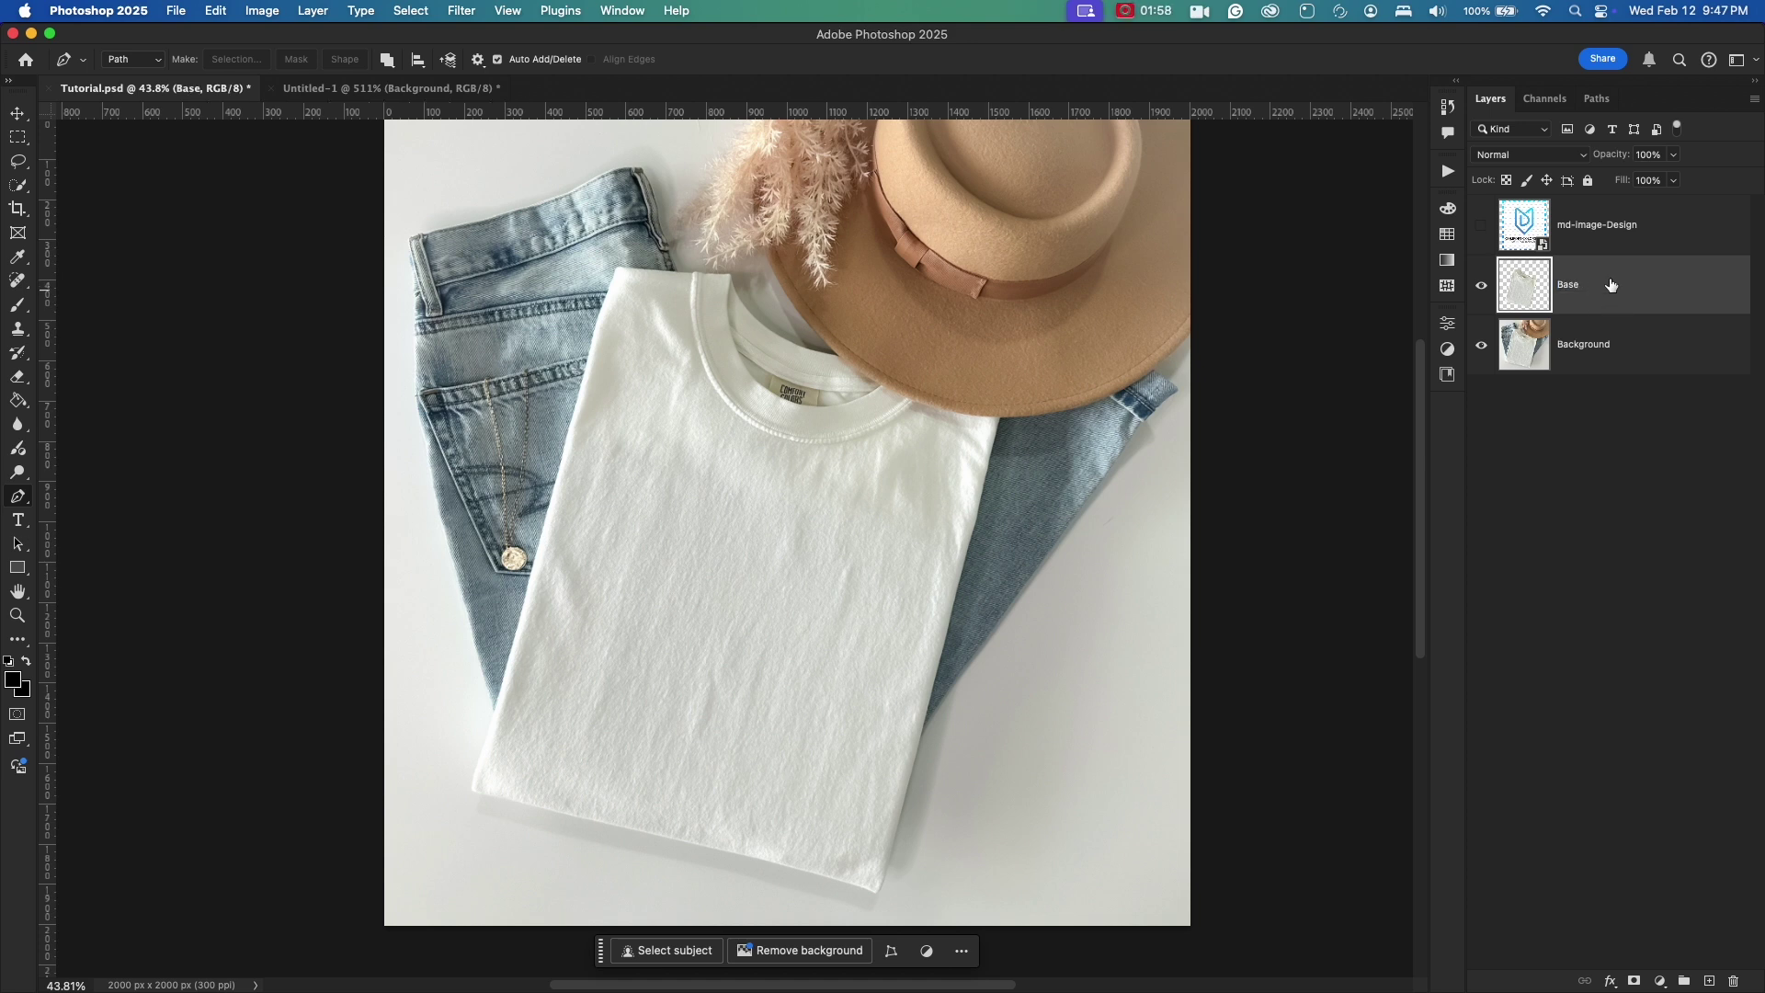
Step: Show the md-image-Design layer, then scale, rotate and move the artwork to match the tilted shirt, covering it below the collar
click(1593, 242)
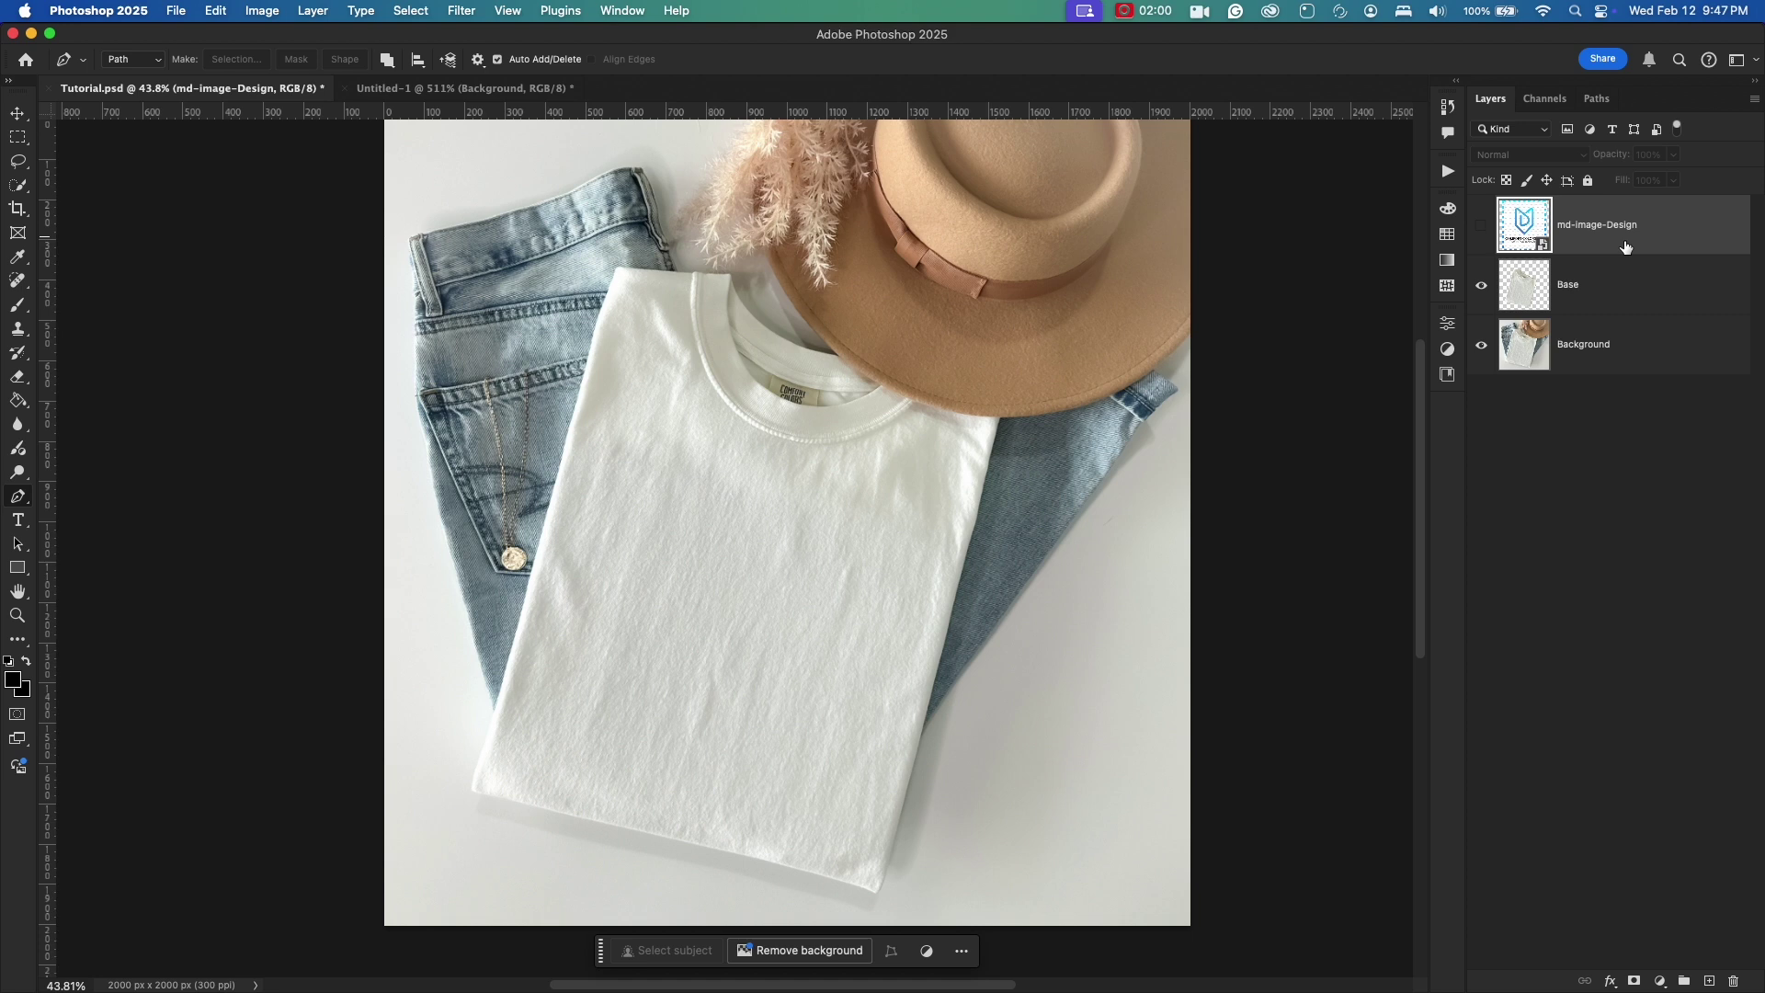
click(1481, 225)
key(super+t)
drag(1138, 547, 963, 559)
drag(979, 308, 1028, 363)
drag(780, 566, 752, 717)
drag(681, 851, 642, 961)
key(Return)
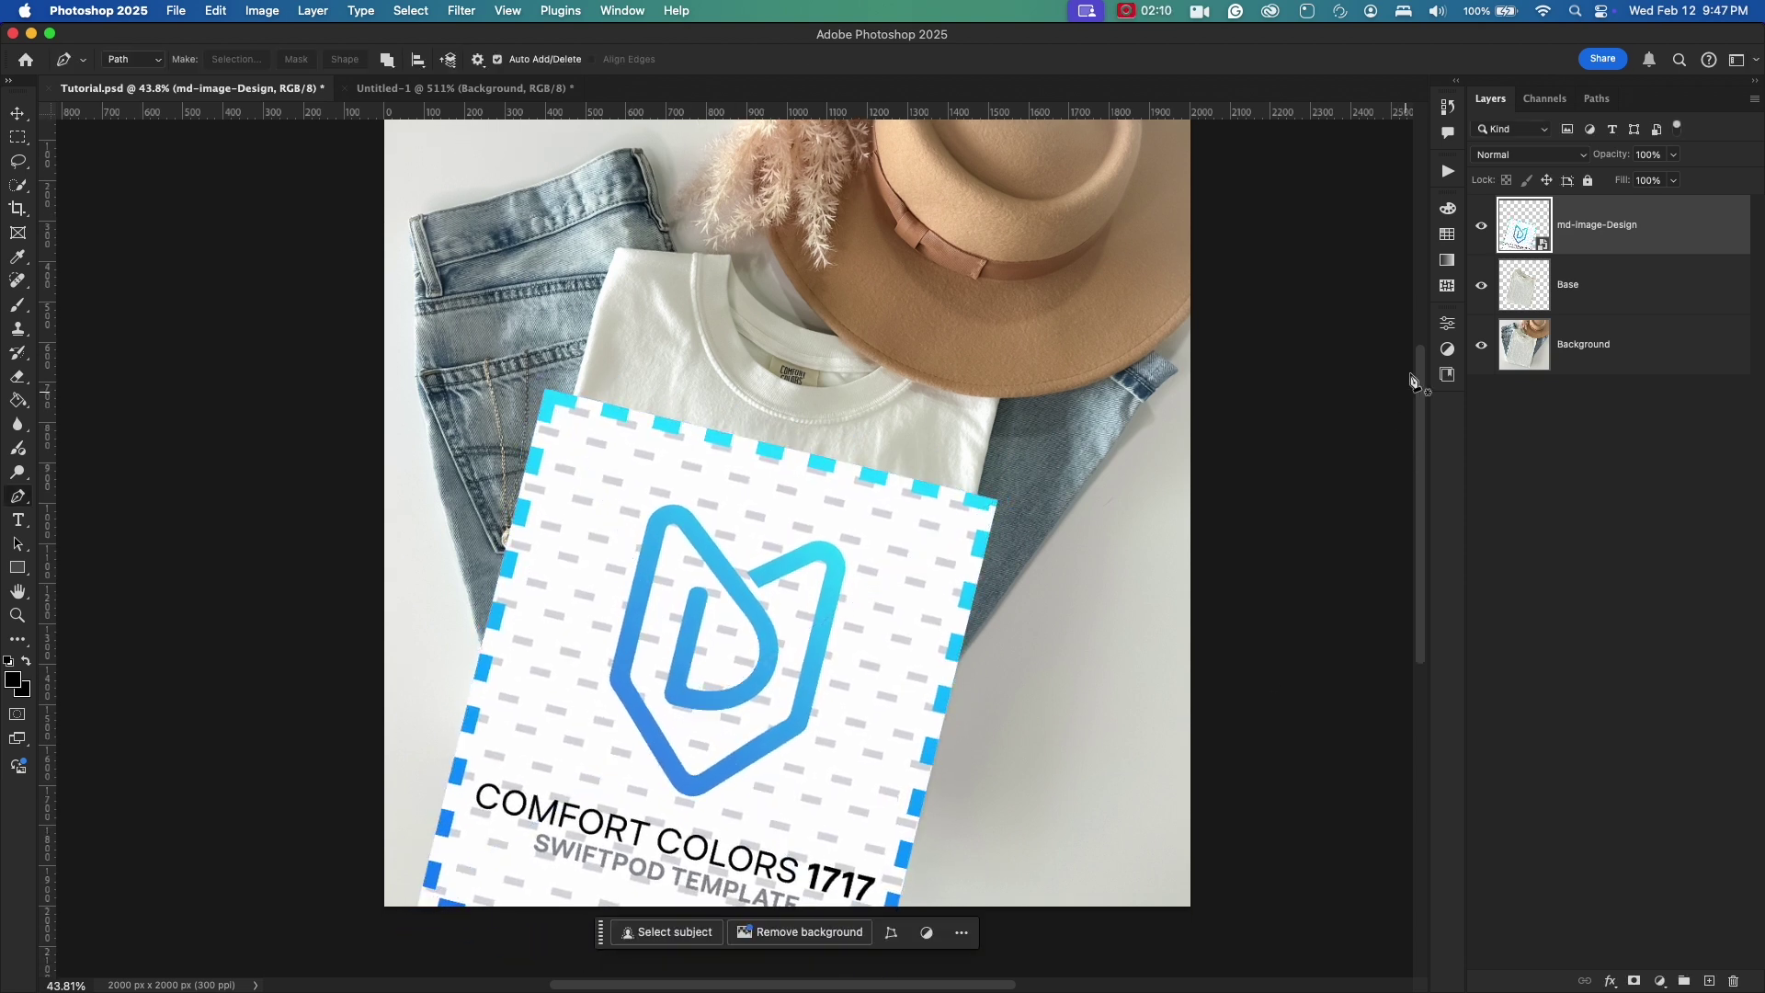
Step: Clip the md-image-Design layer to the Base layer, and release the clipping mask again
drag(1605, 252, 1610, 249)
alt+click(1614, 250)
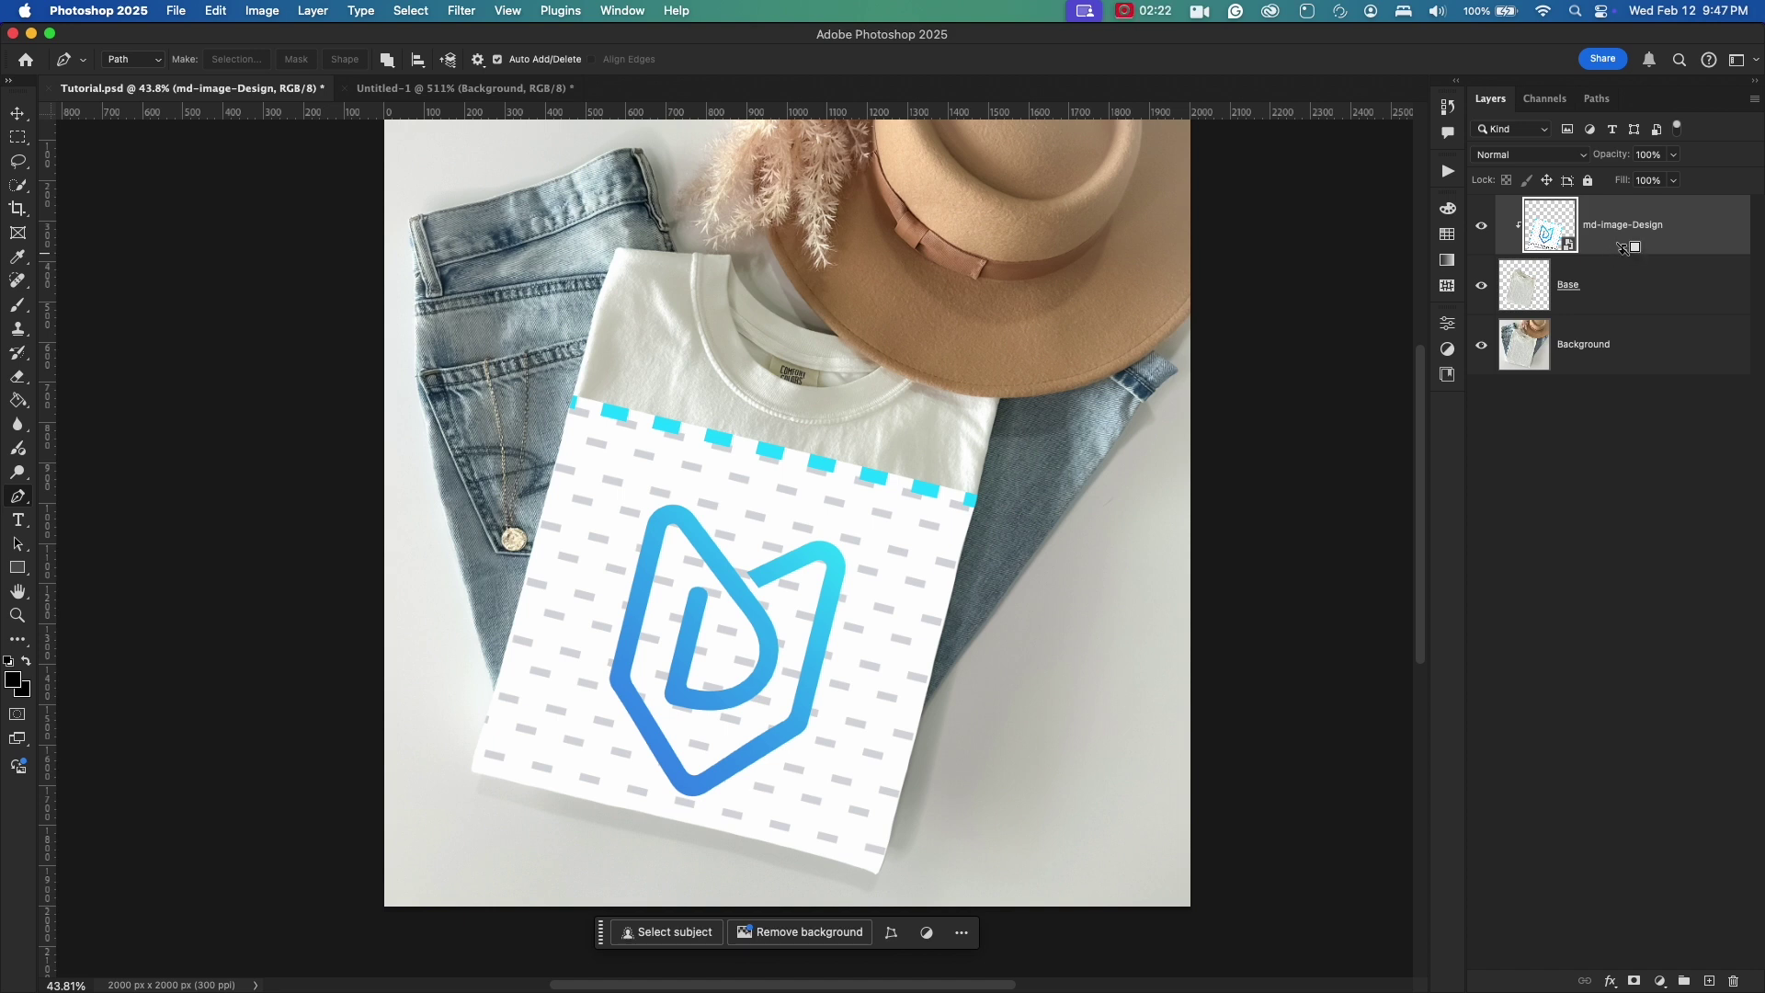
alt+click(1619, 261)
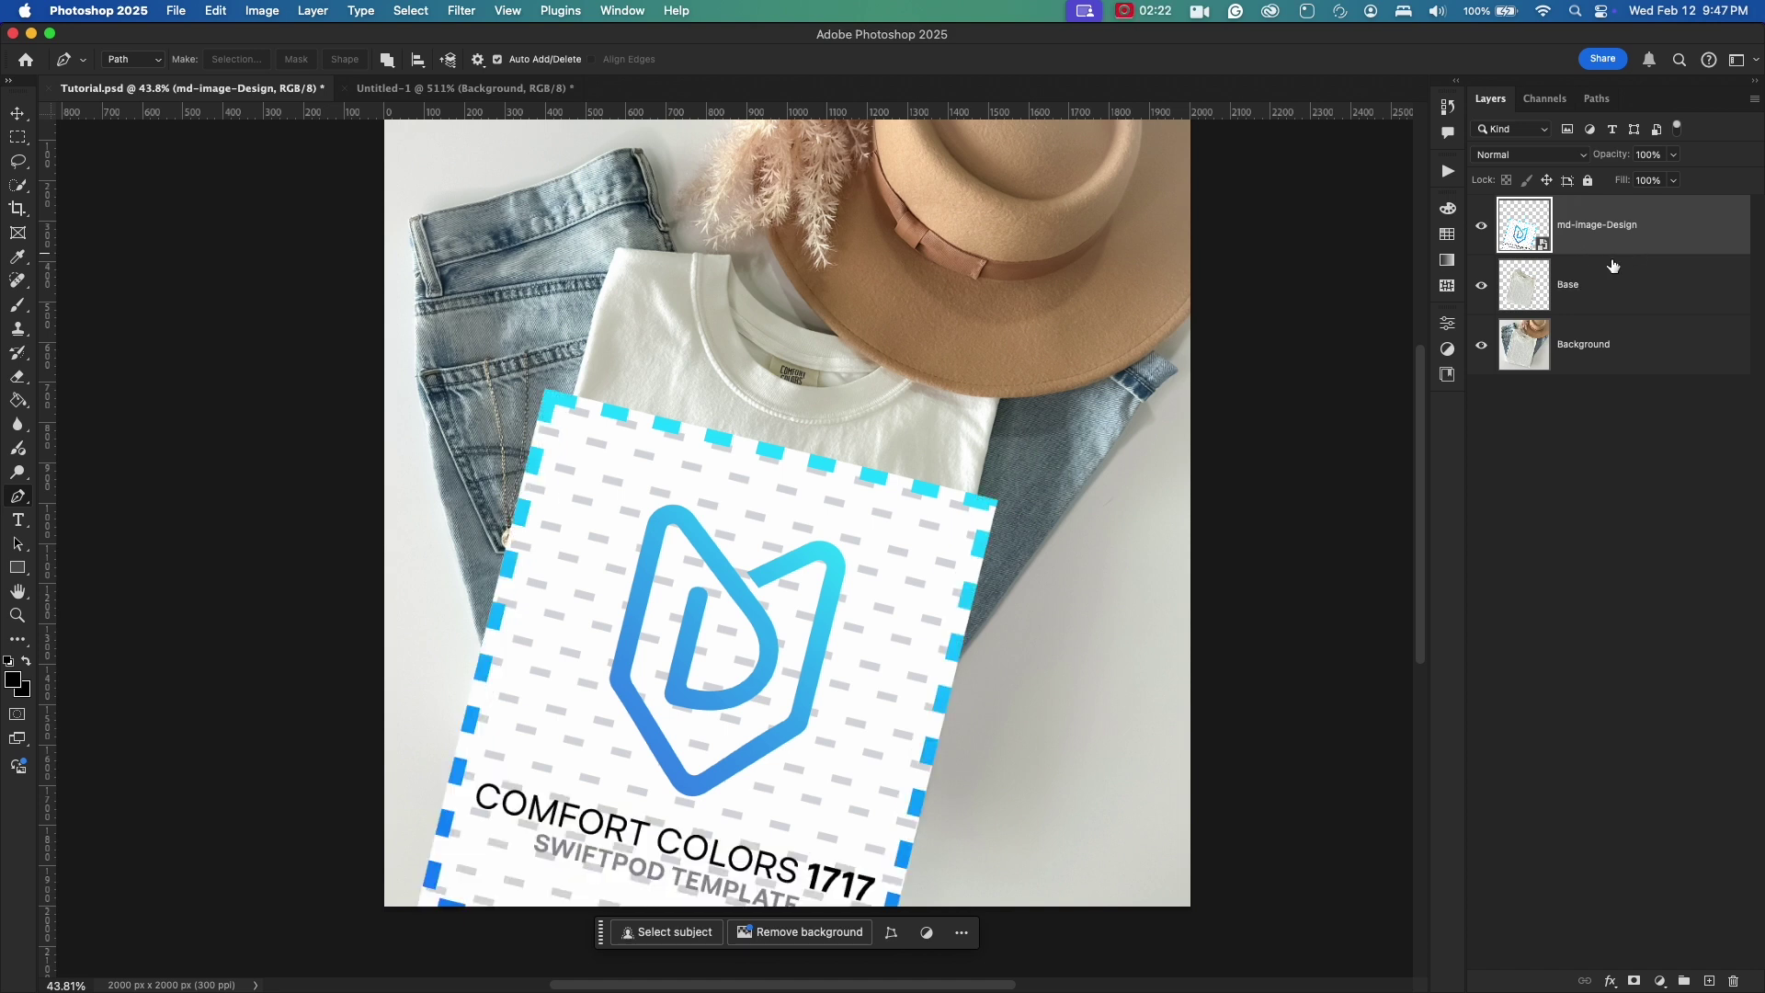
Step: Load the Base layer's outline as a selection and use it as a layer mask on md-image-Design
super+click(1525, 294)
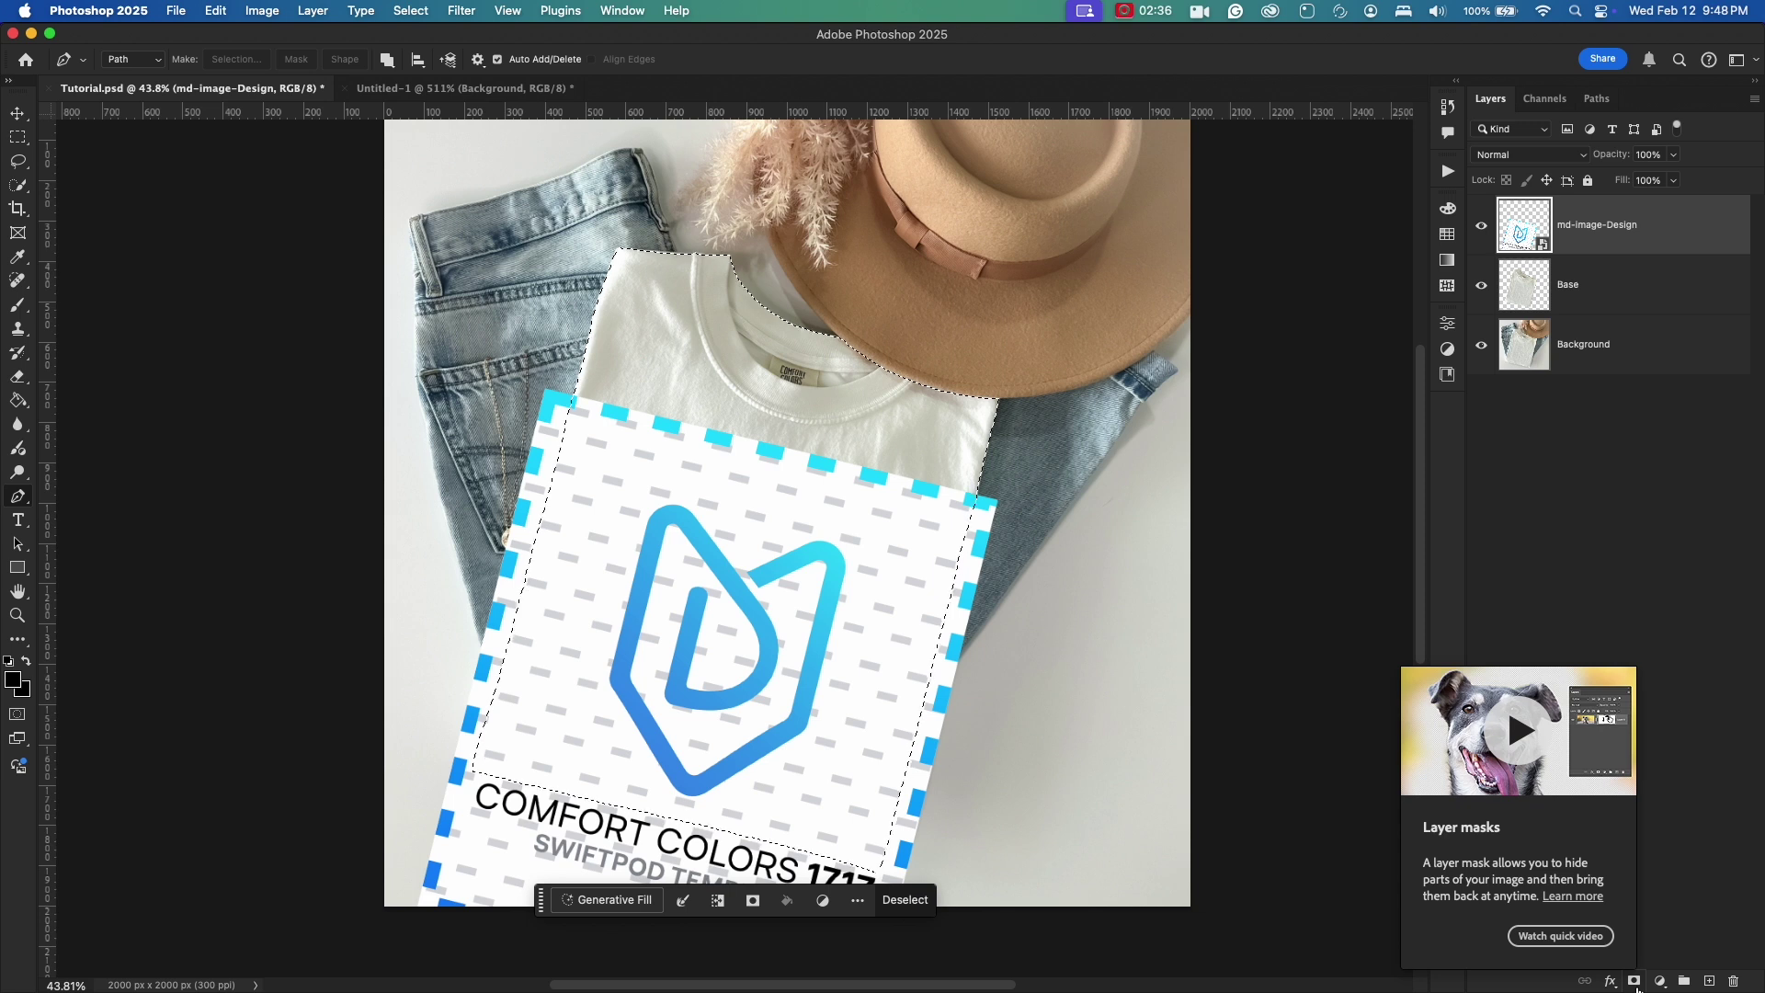
click(1636, 983)
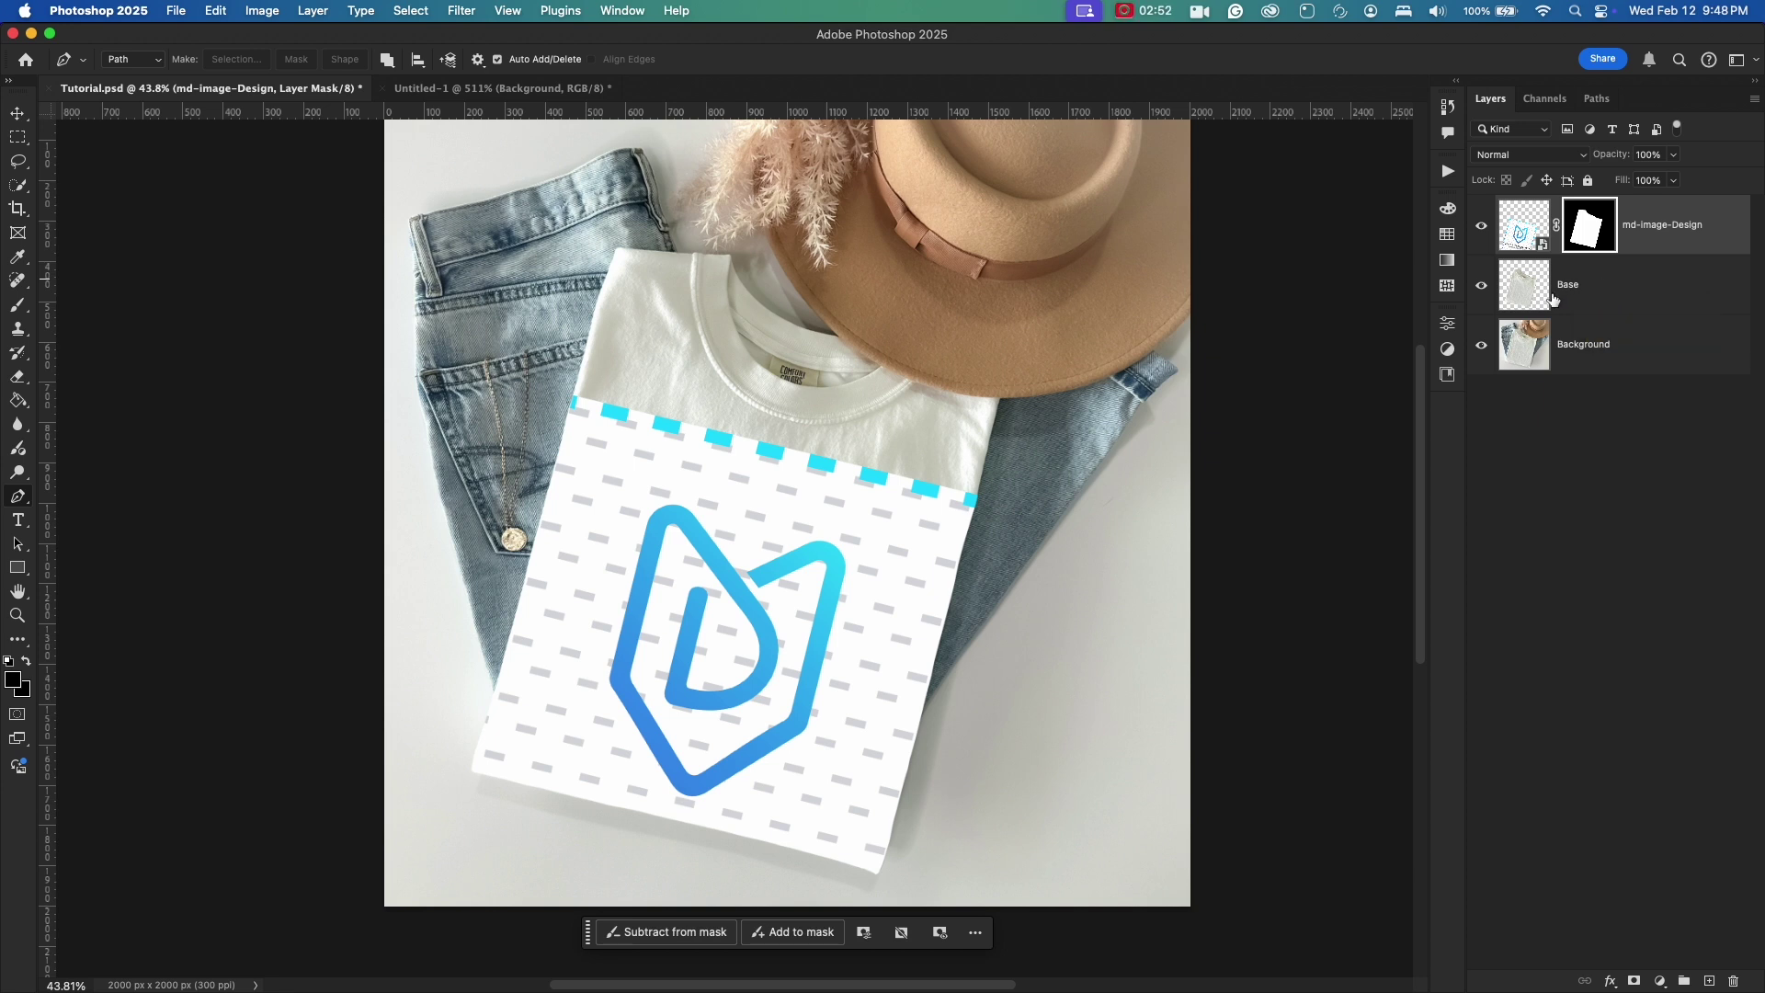
Step: Duplicate the Base layer twice
key(v)
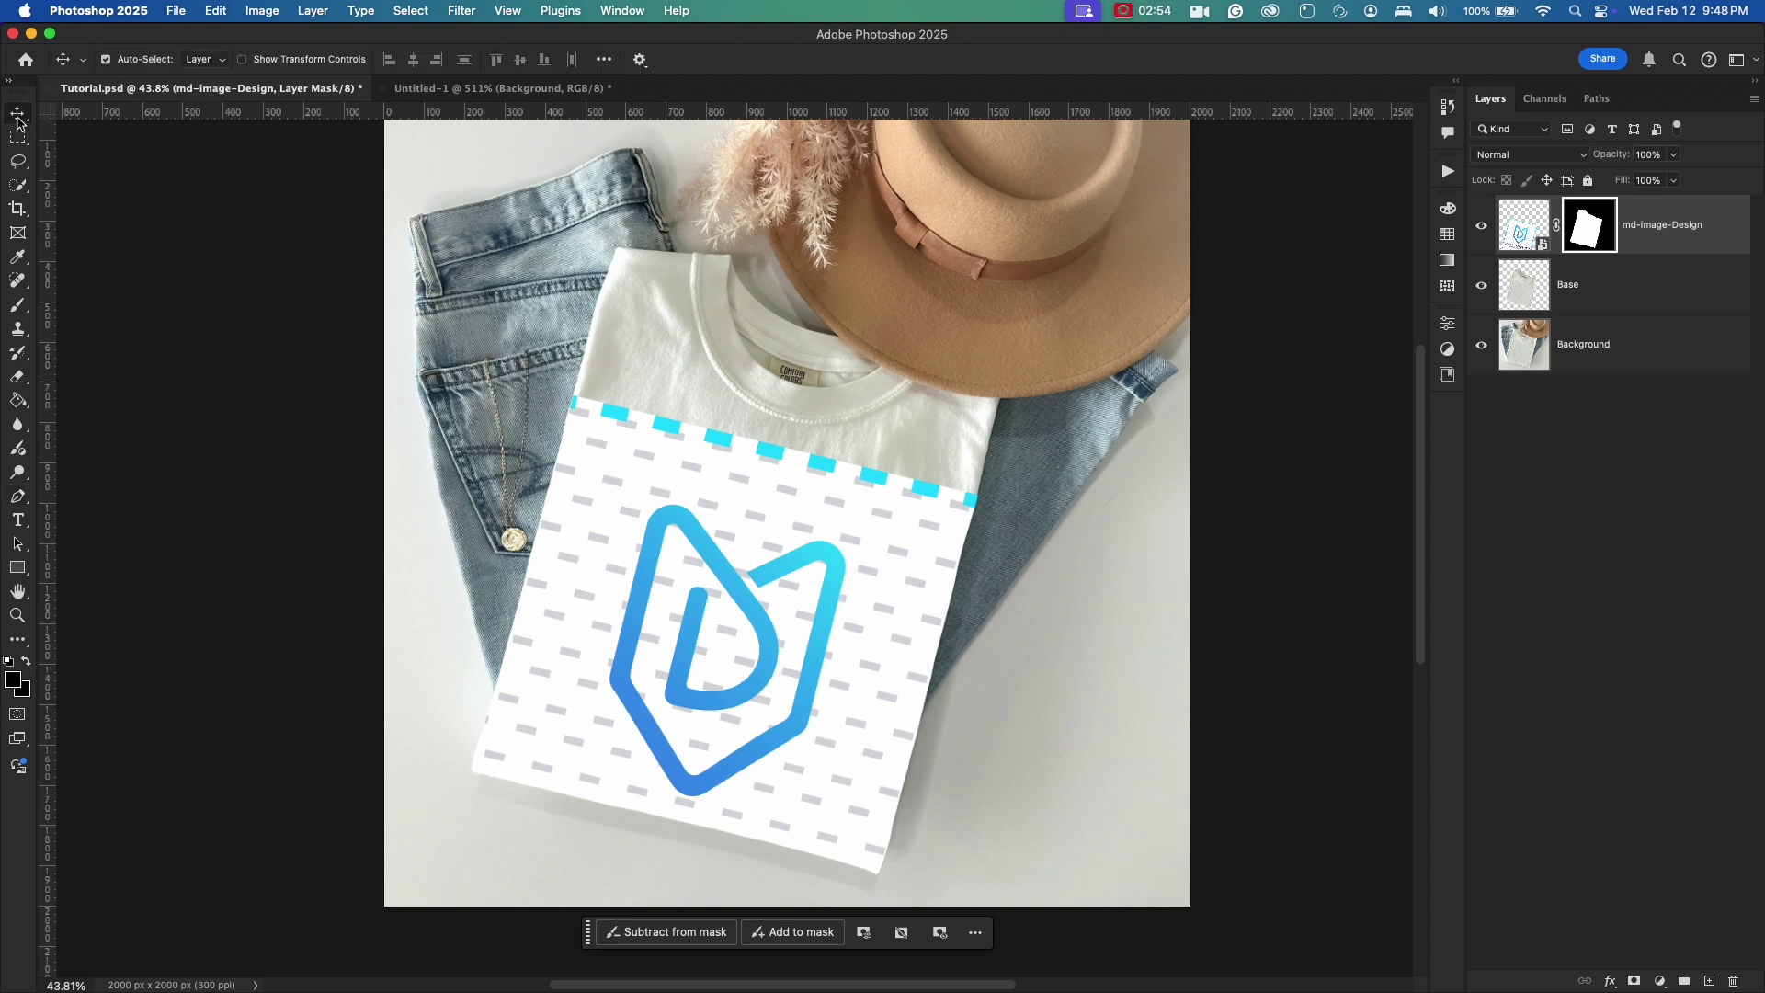
click(1579, 305)
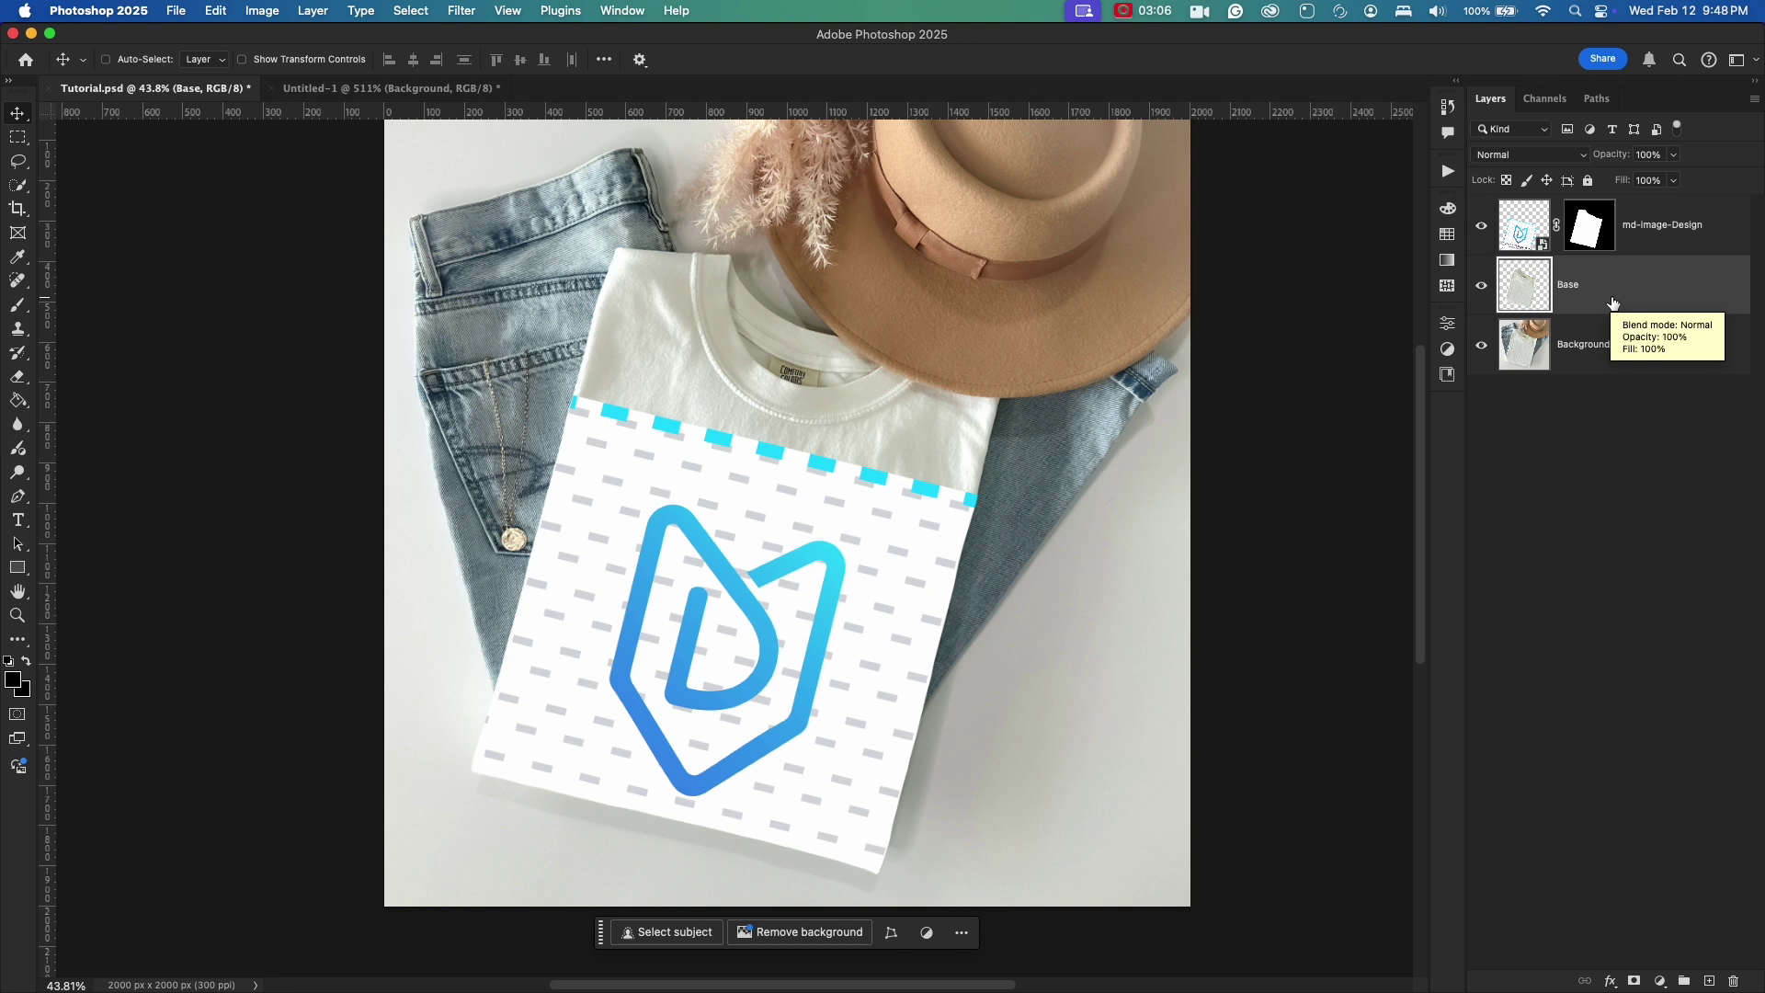
key(super+j)
key(super+j)
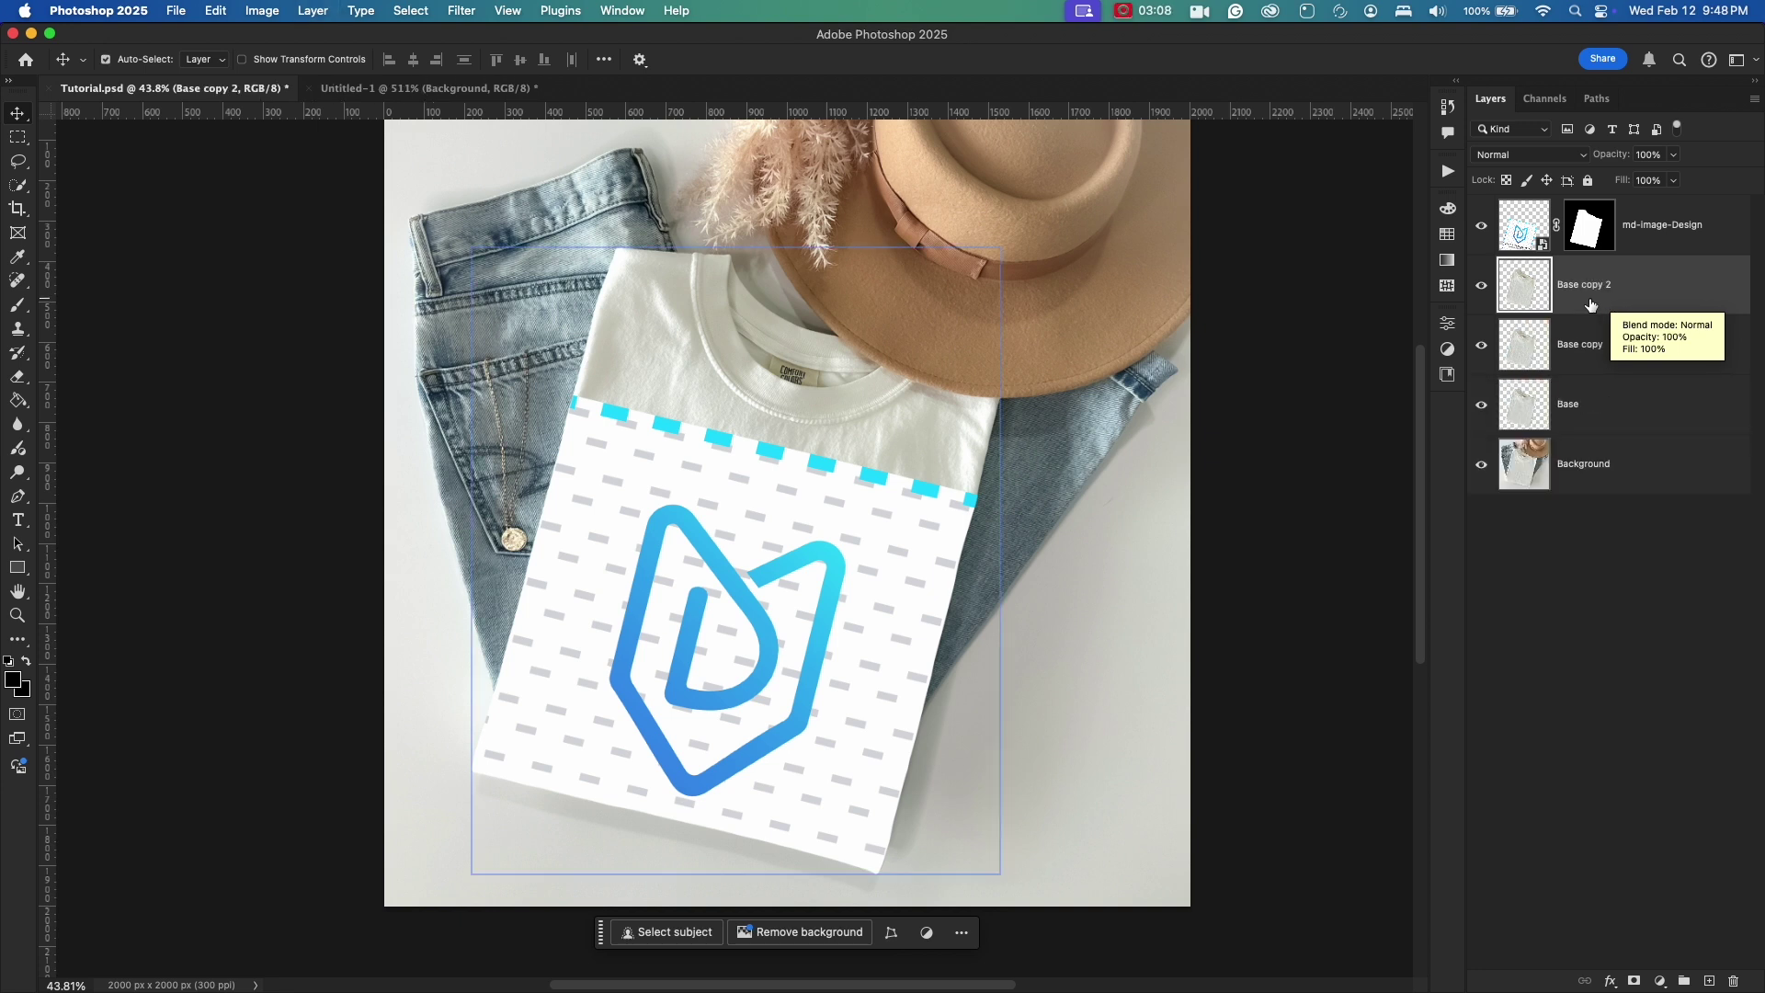
Step: Rename the upper Base copy Highlights and the lower one Shadows, and move both above the md-image-Design layer
click(1715, 350)
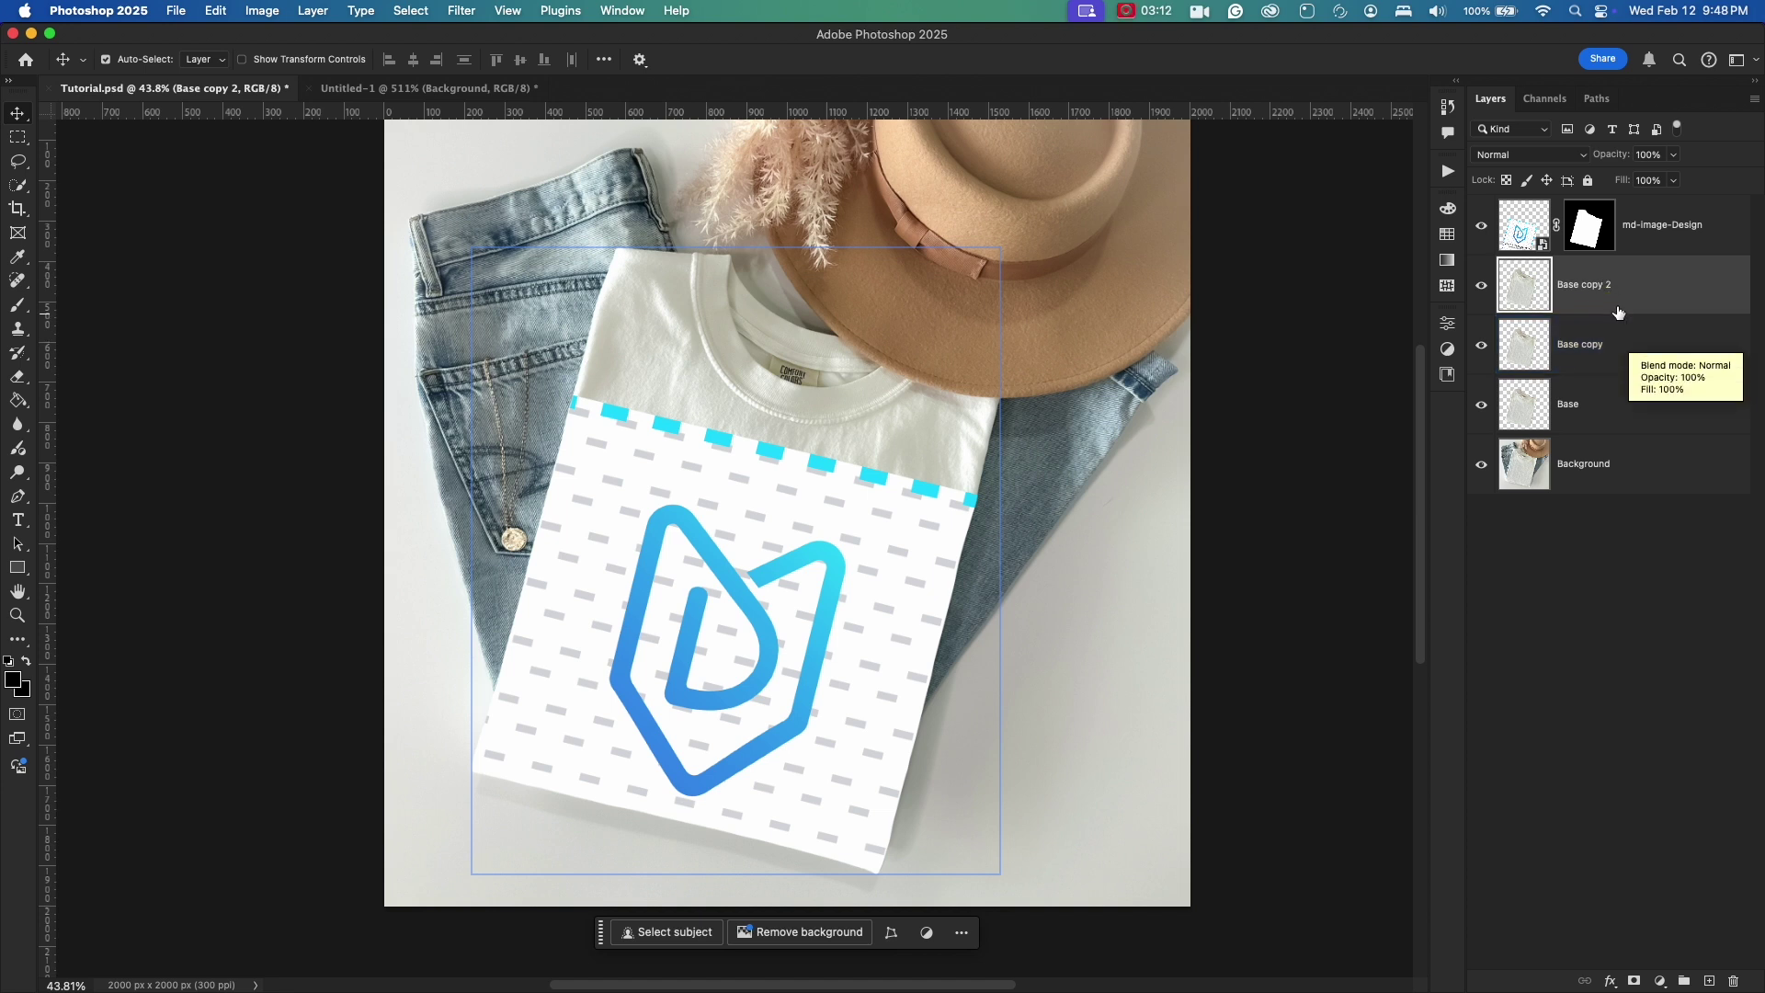
double_click(1604, 287)
text(Highlights)
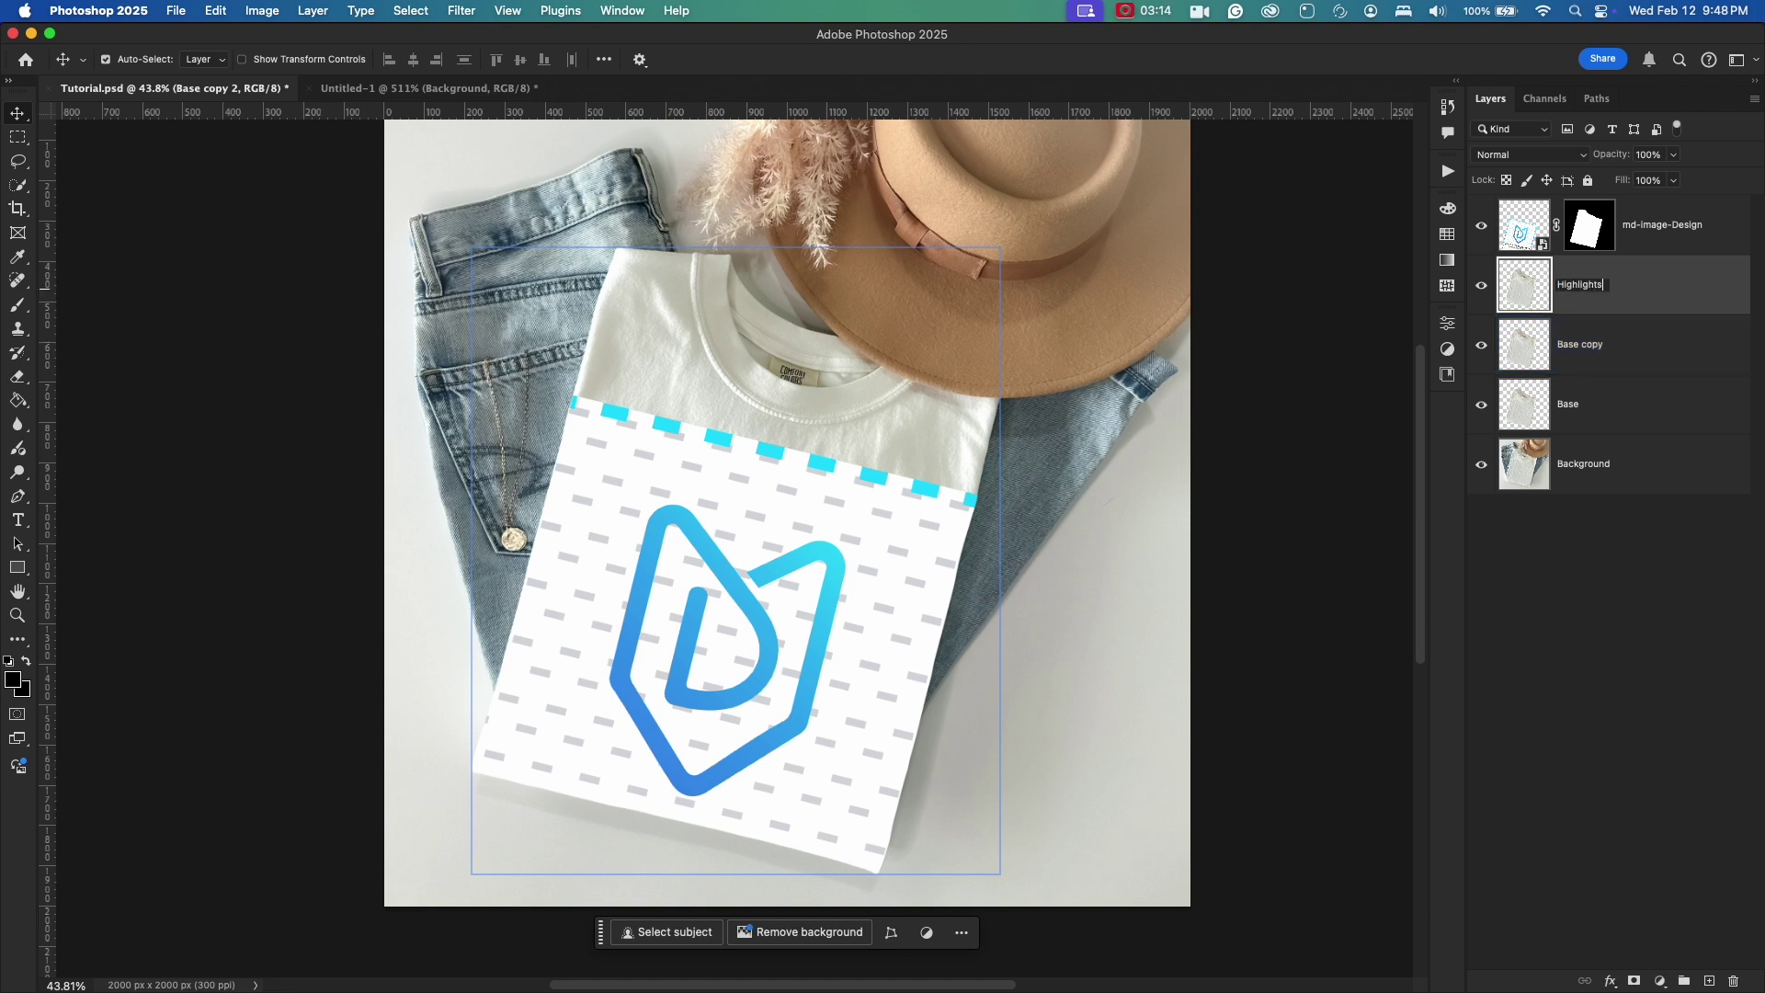
key(Tab)
text(Shadows)
key(Return)
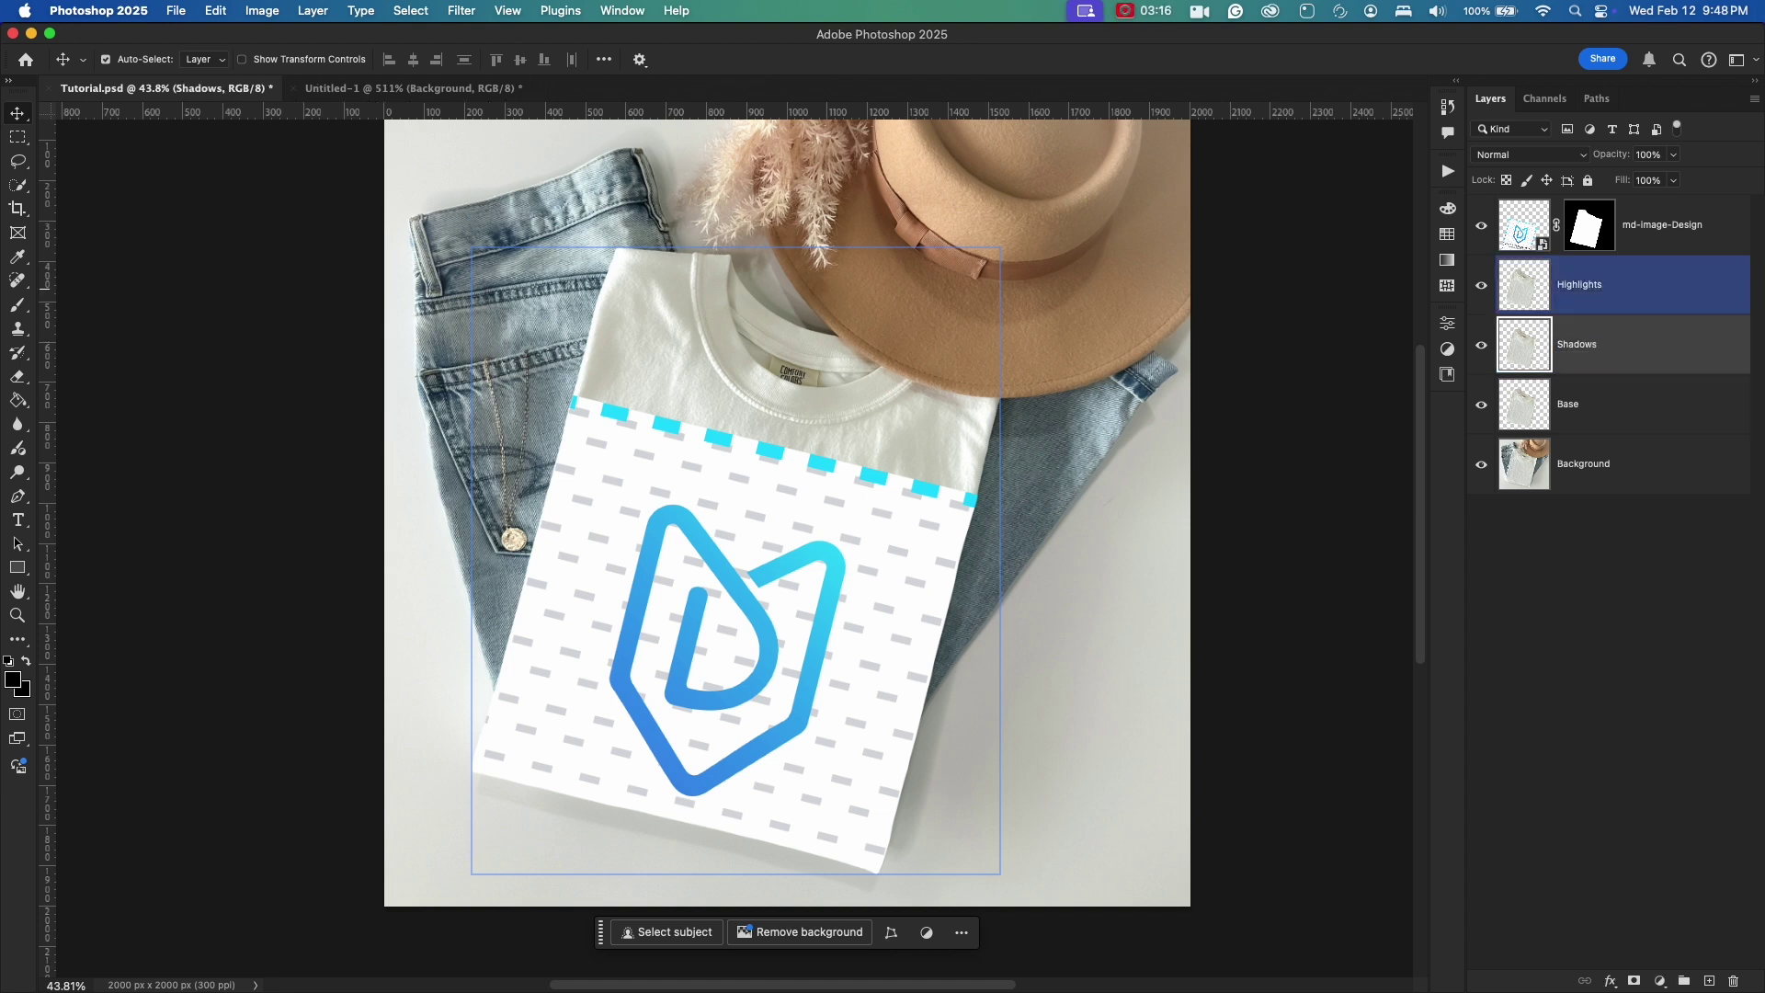
drag(1698, 300, 1674, 208)
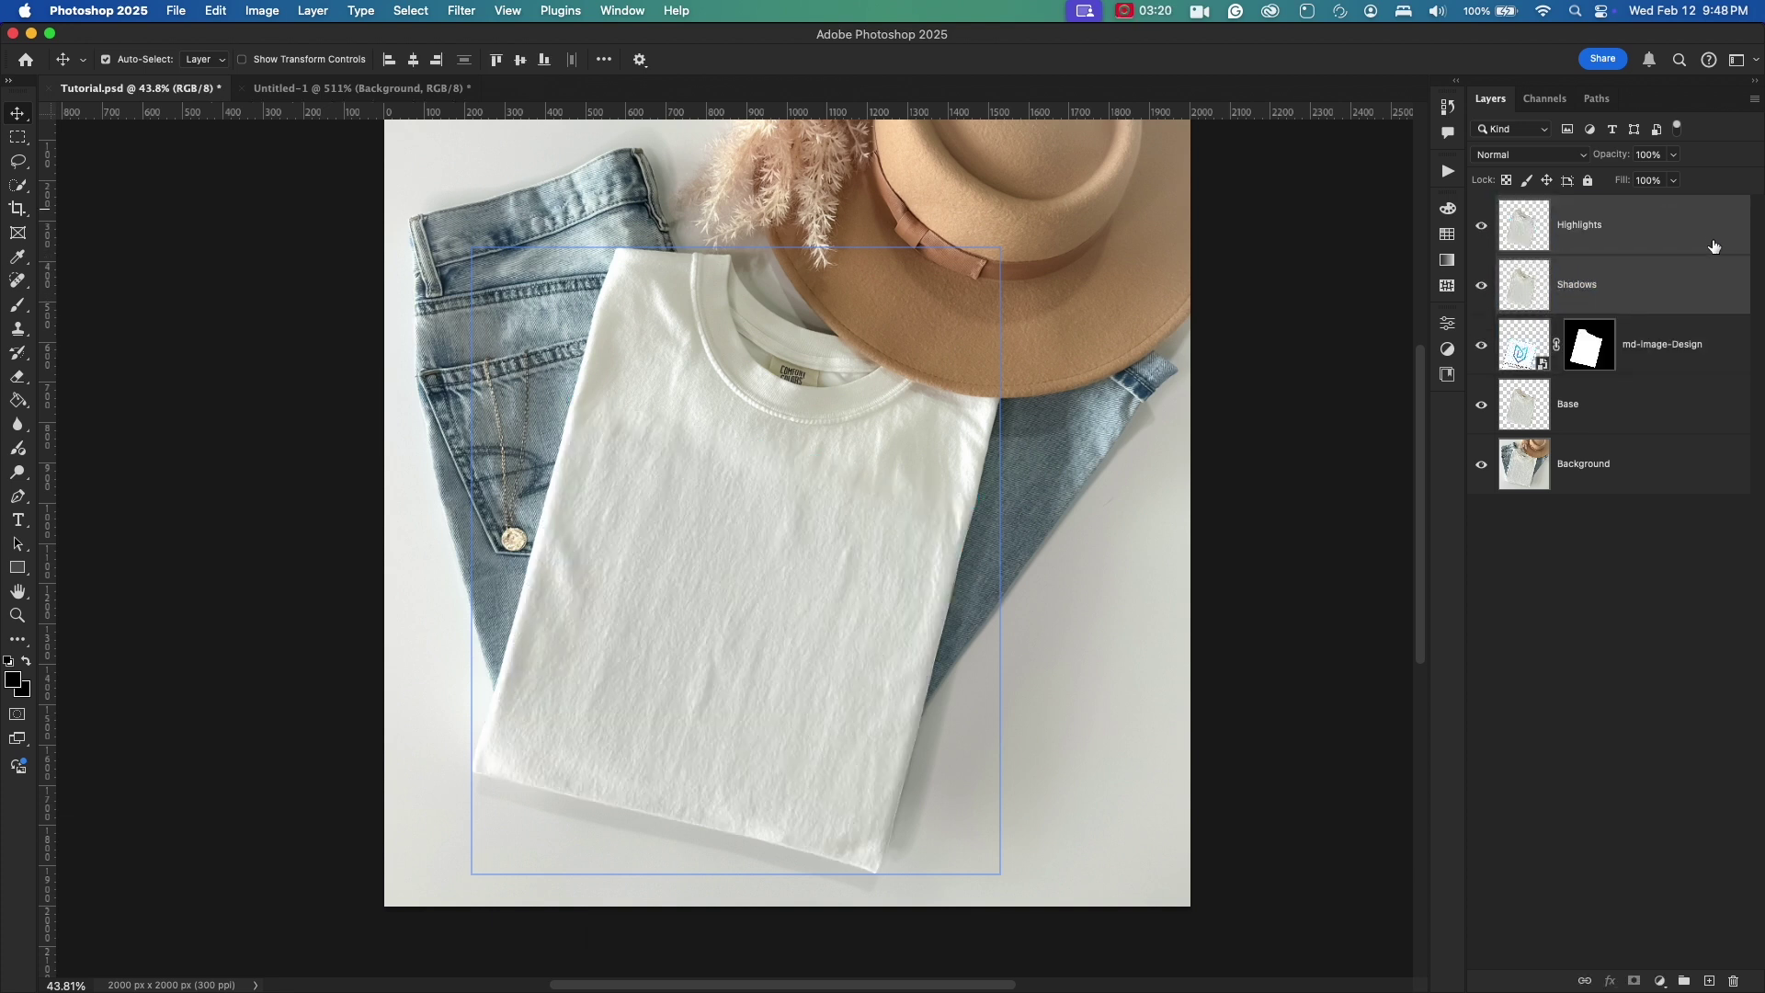
Step: Set the Highlights layer's blend mode to Screen and give the Shadows layer a blend mode that lets the design show through
click(1714, 247)
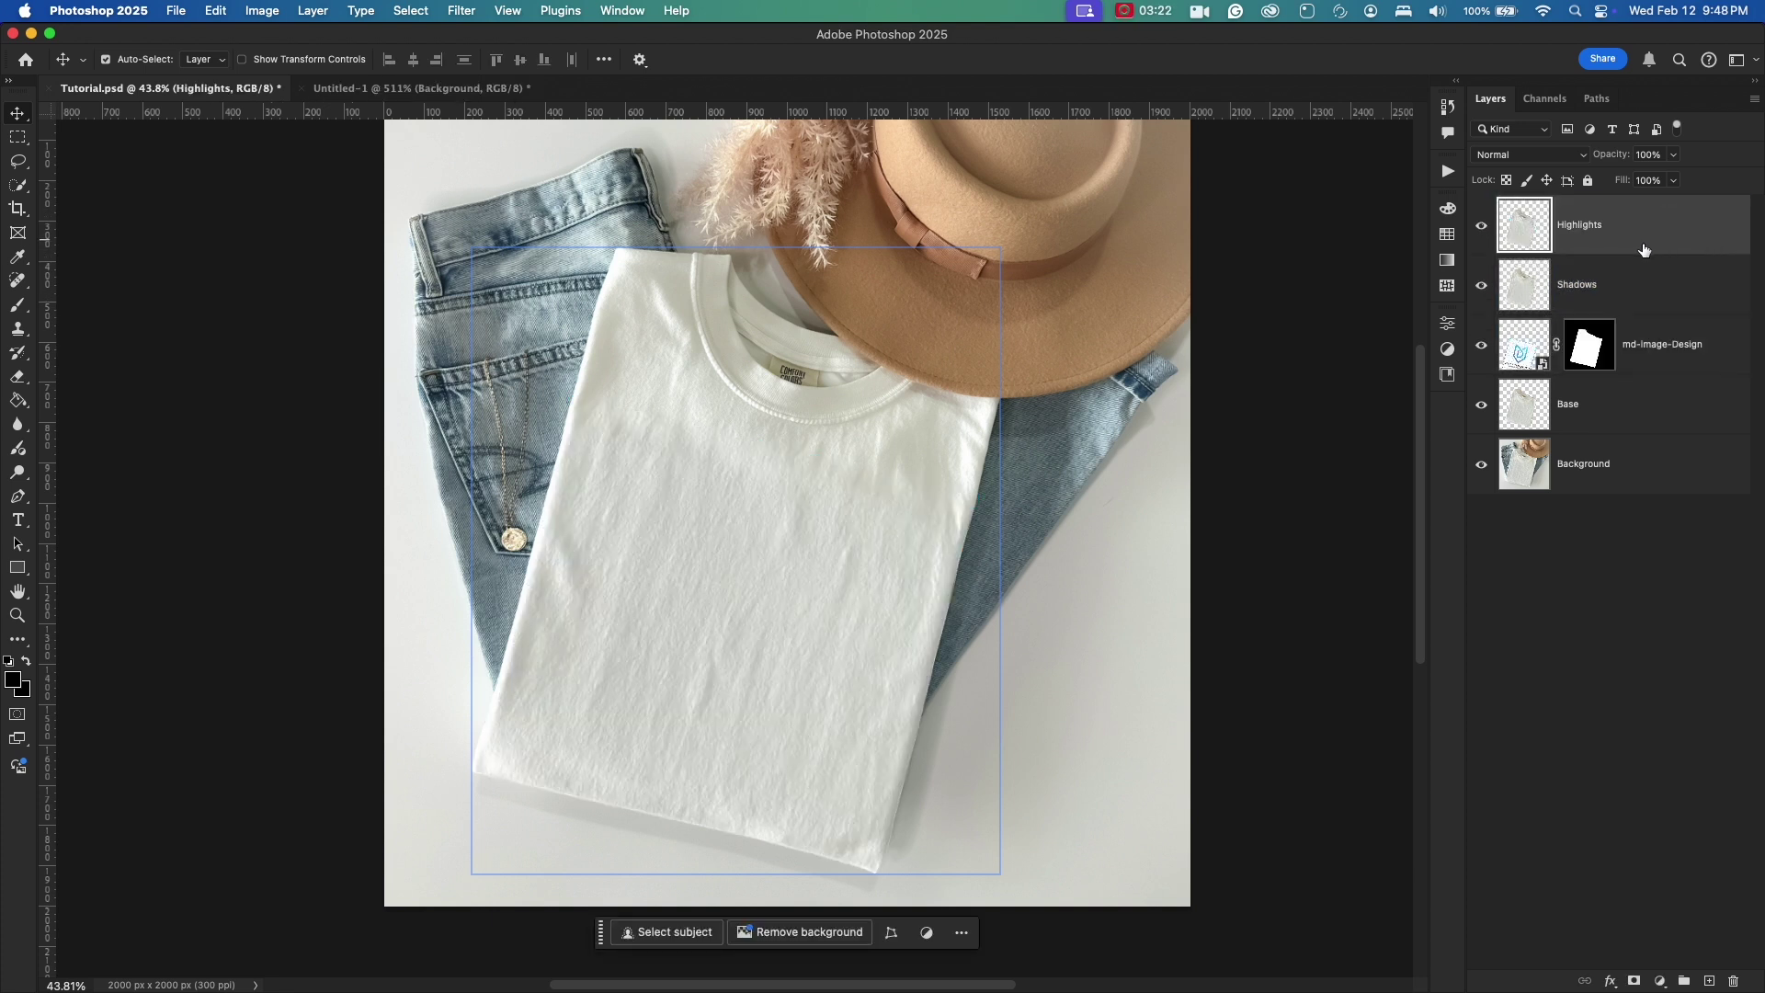
click(1550, 157)
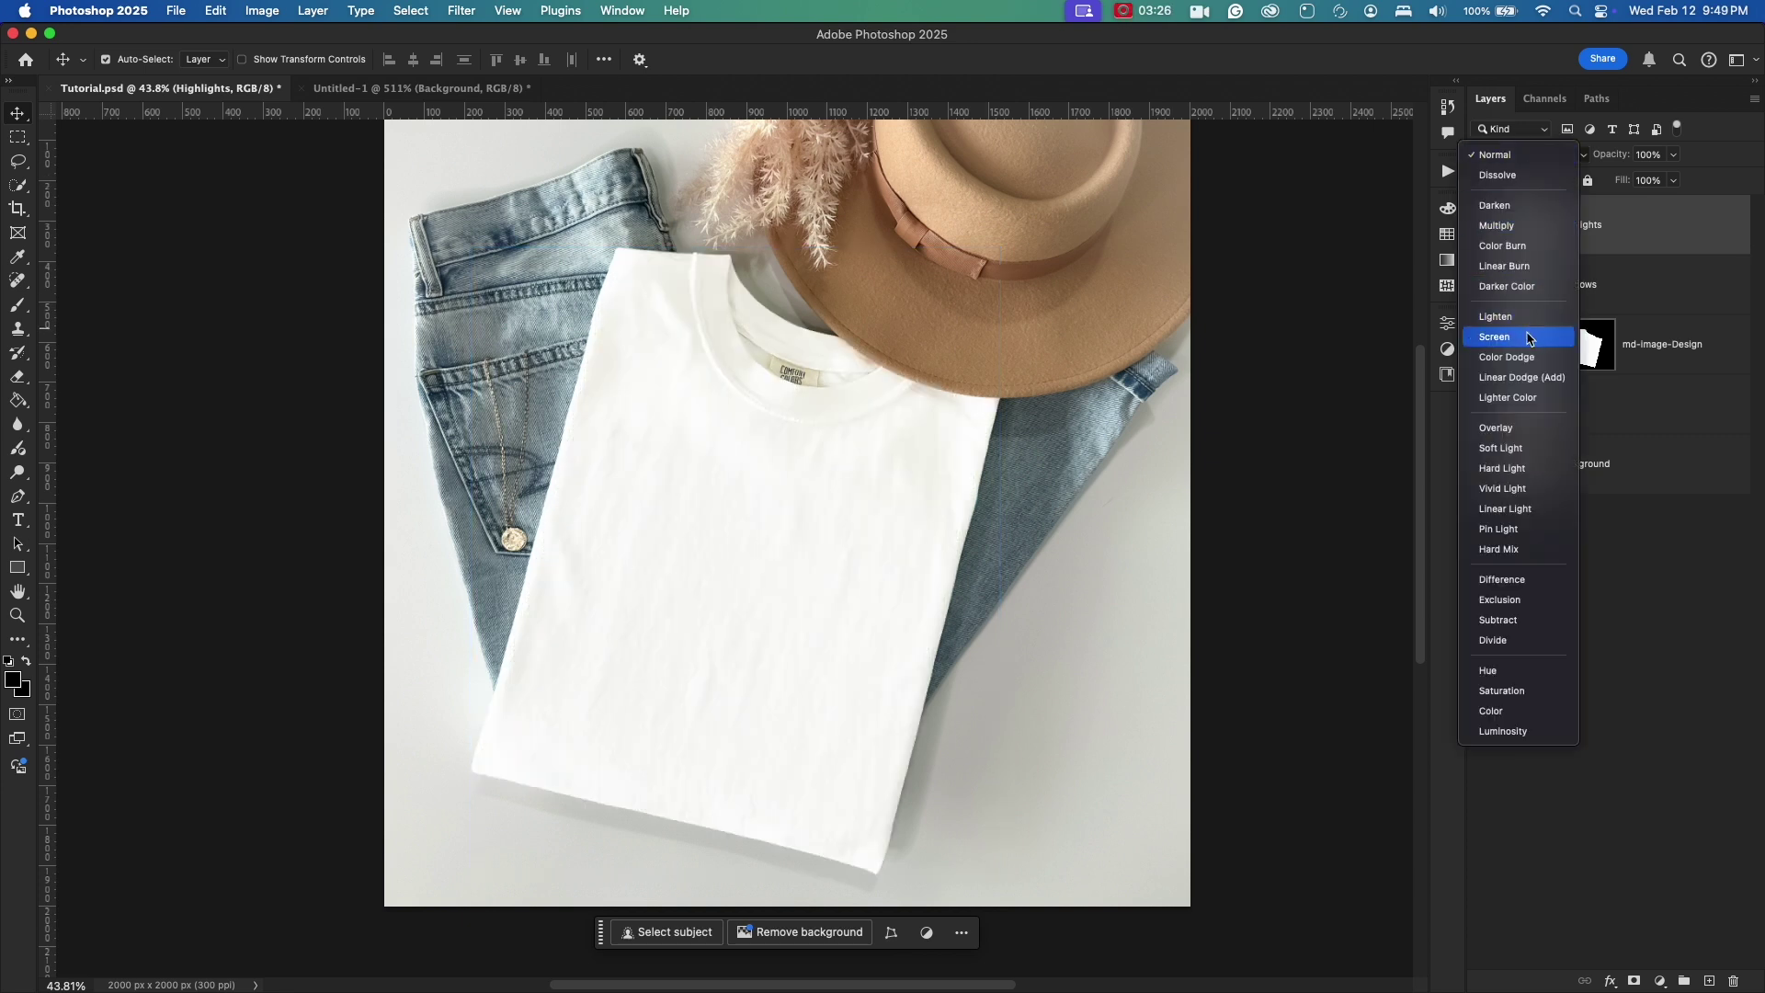
click(1609, 287)
click(1610, 287)
click(1531, 155)
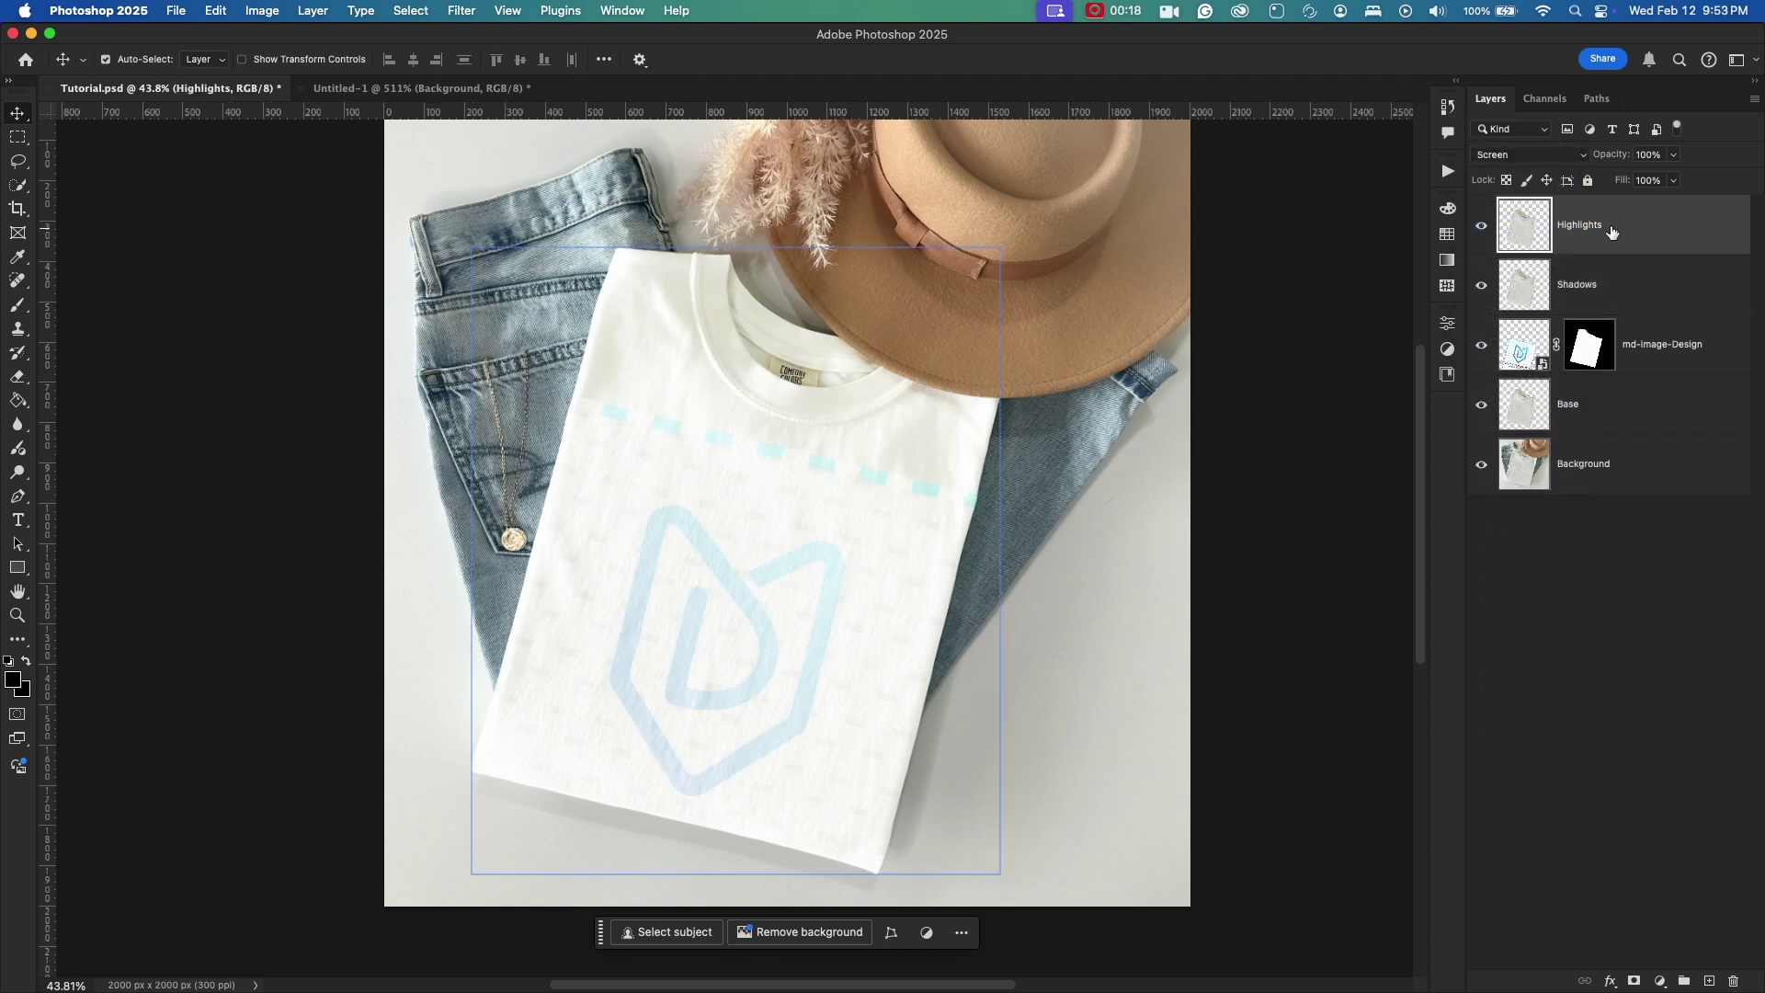
Step: Apply Brightness/Contrast to the Highlights layer with Use Legacy enabled, brightness -100 and contrast 50
key(super+alt+b)
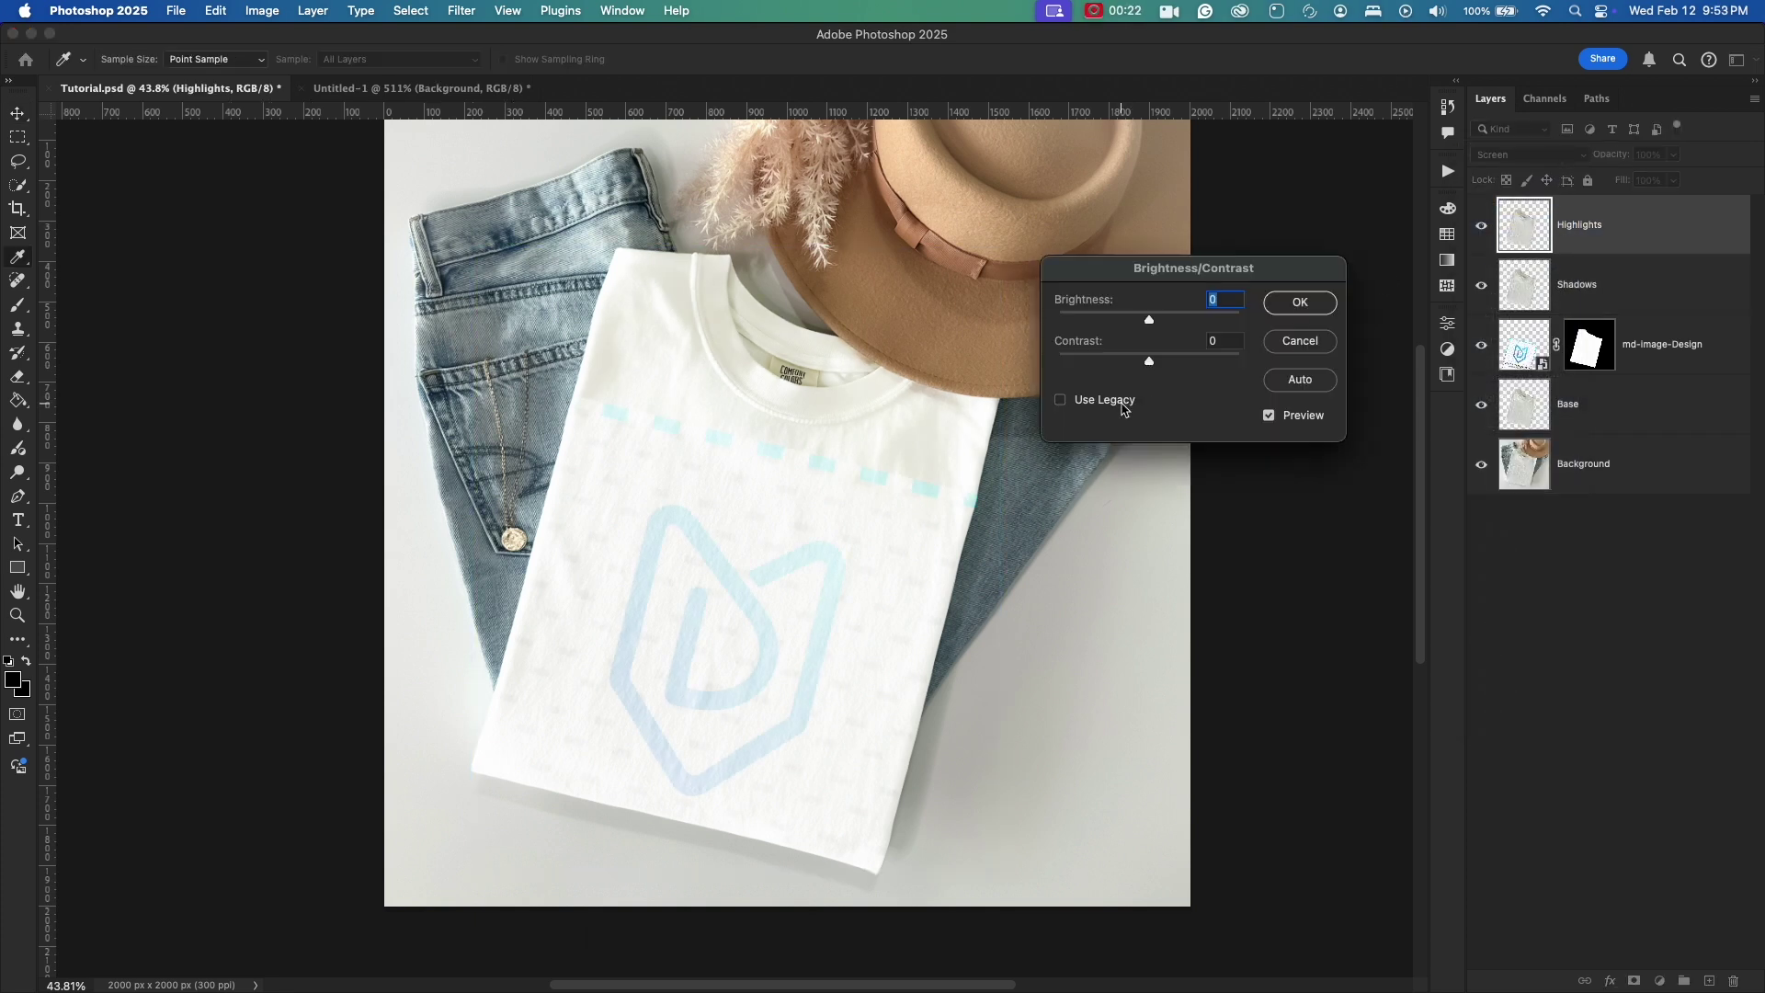
click(1085, 407)
text(-100)
double_click(1224, 339)
text(50)
click(1309, 304)
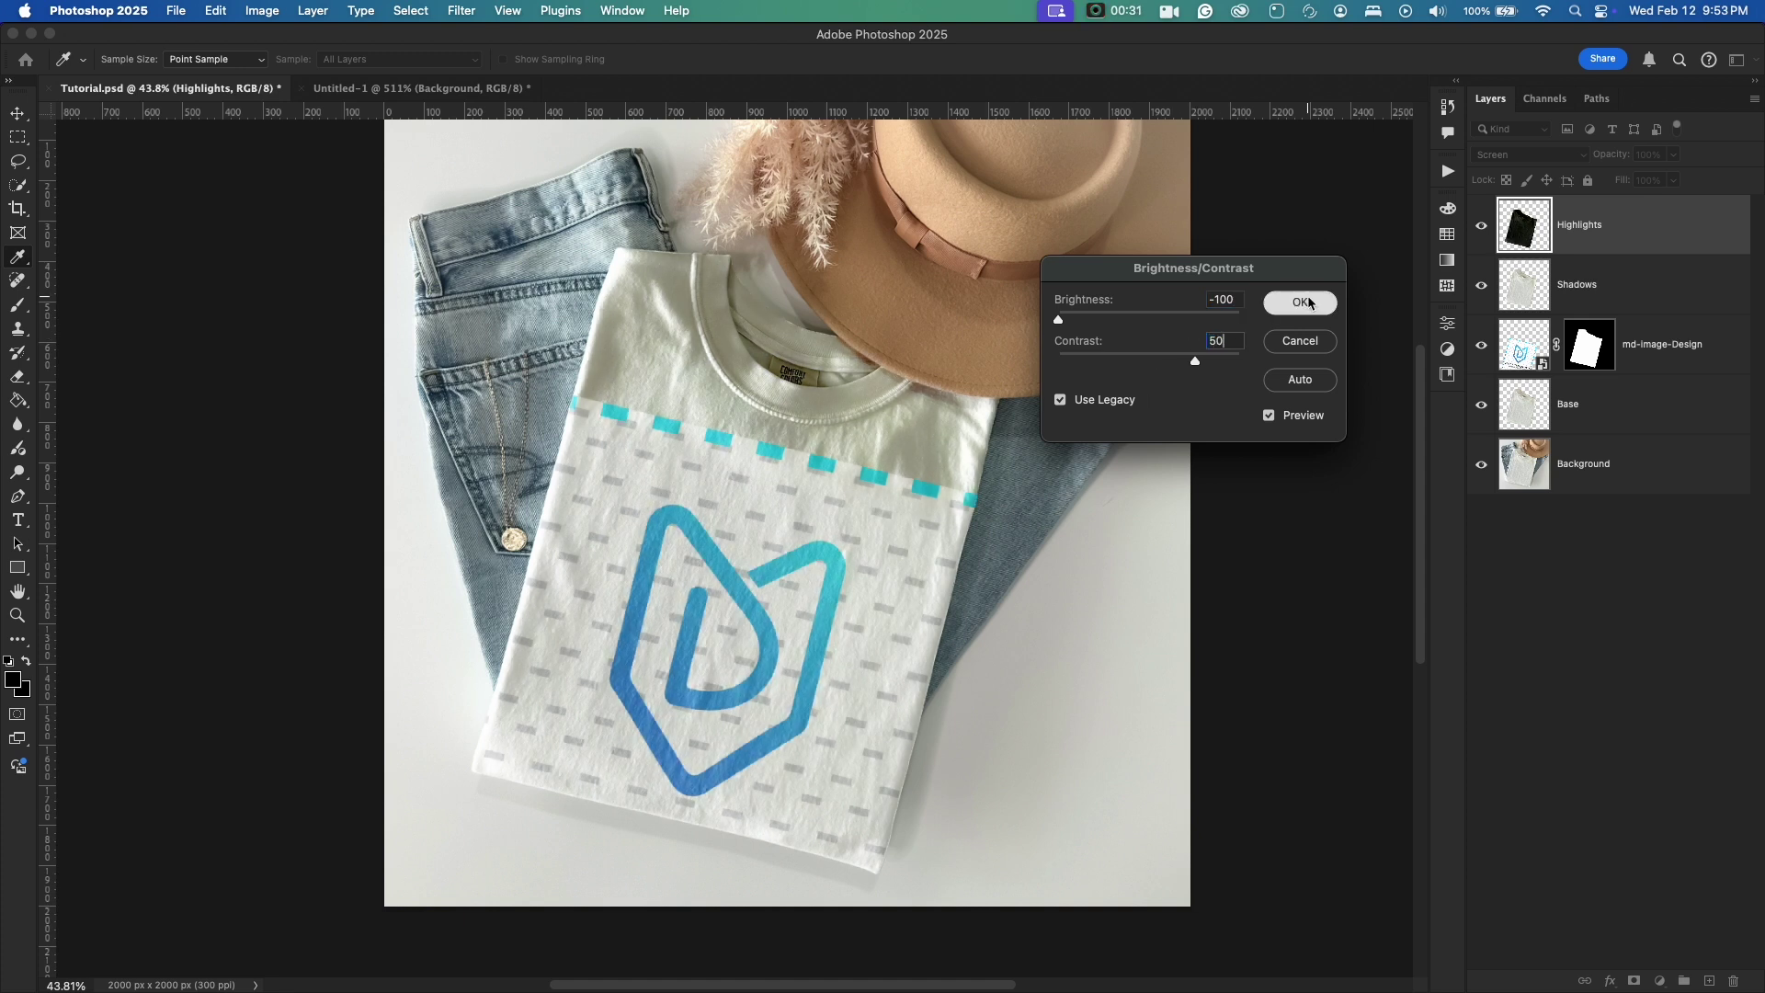
Step: Add a white (ffffff) Solid Color fill layer directly above the Base layer
click(1642, 404)
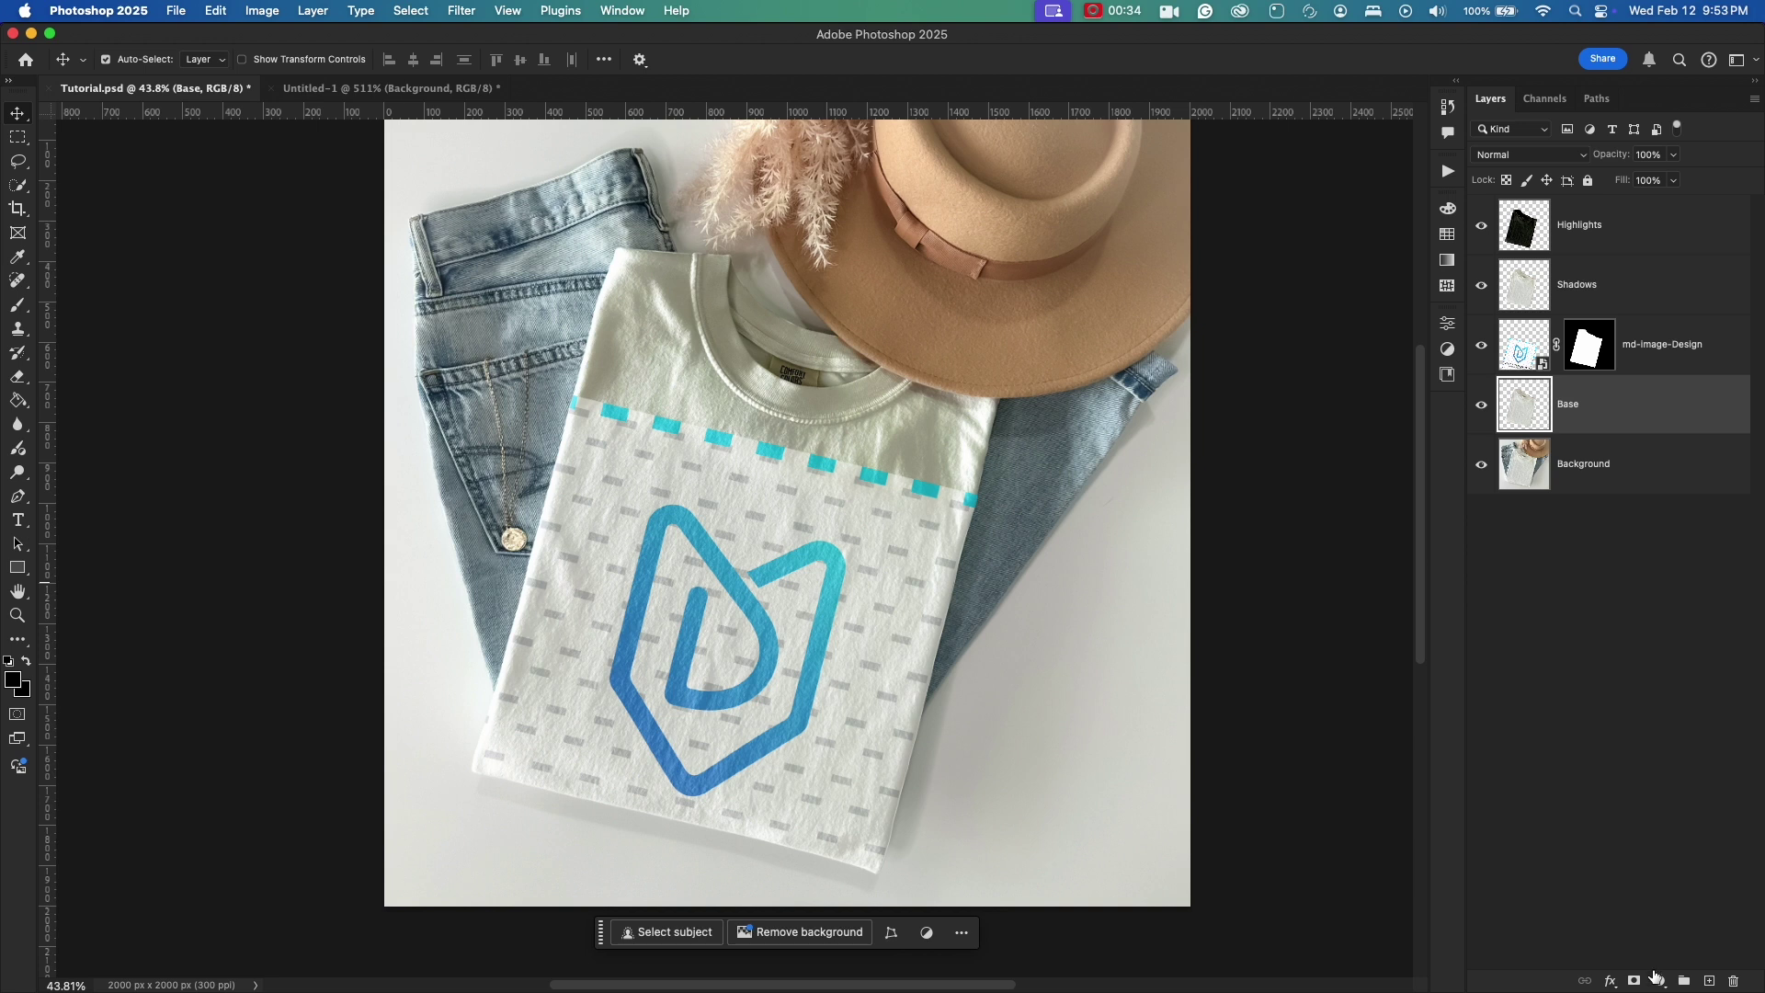
click(1657, 979)
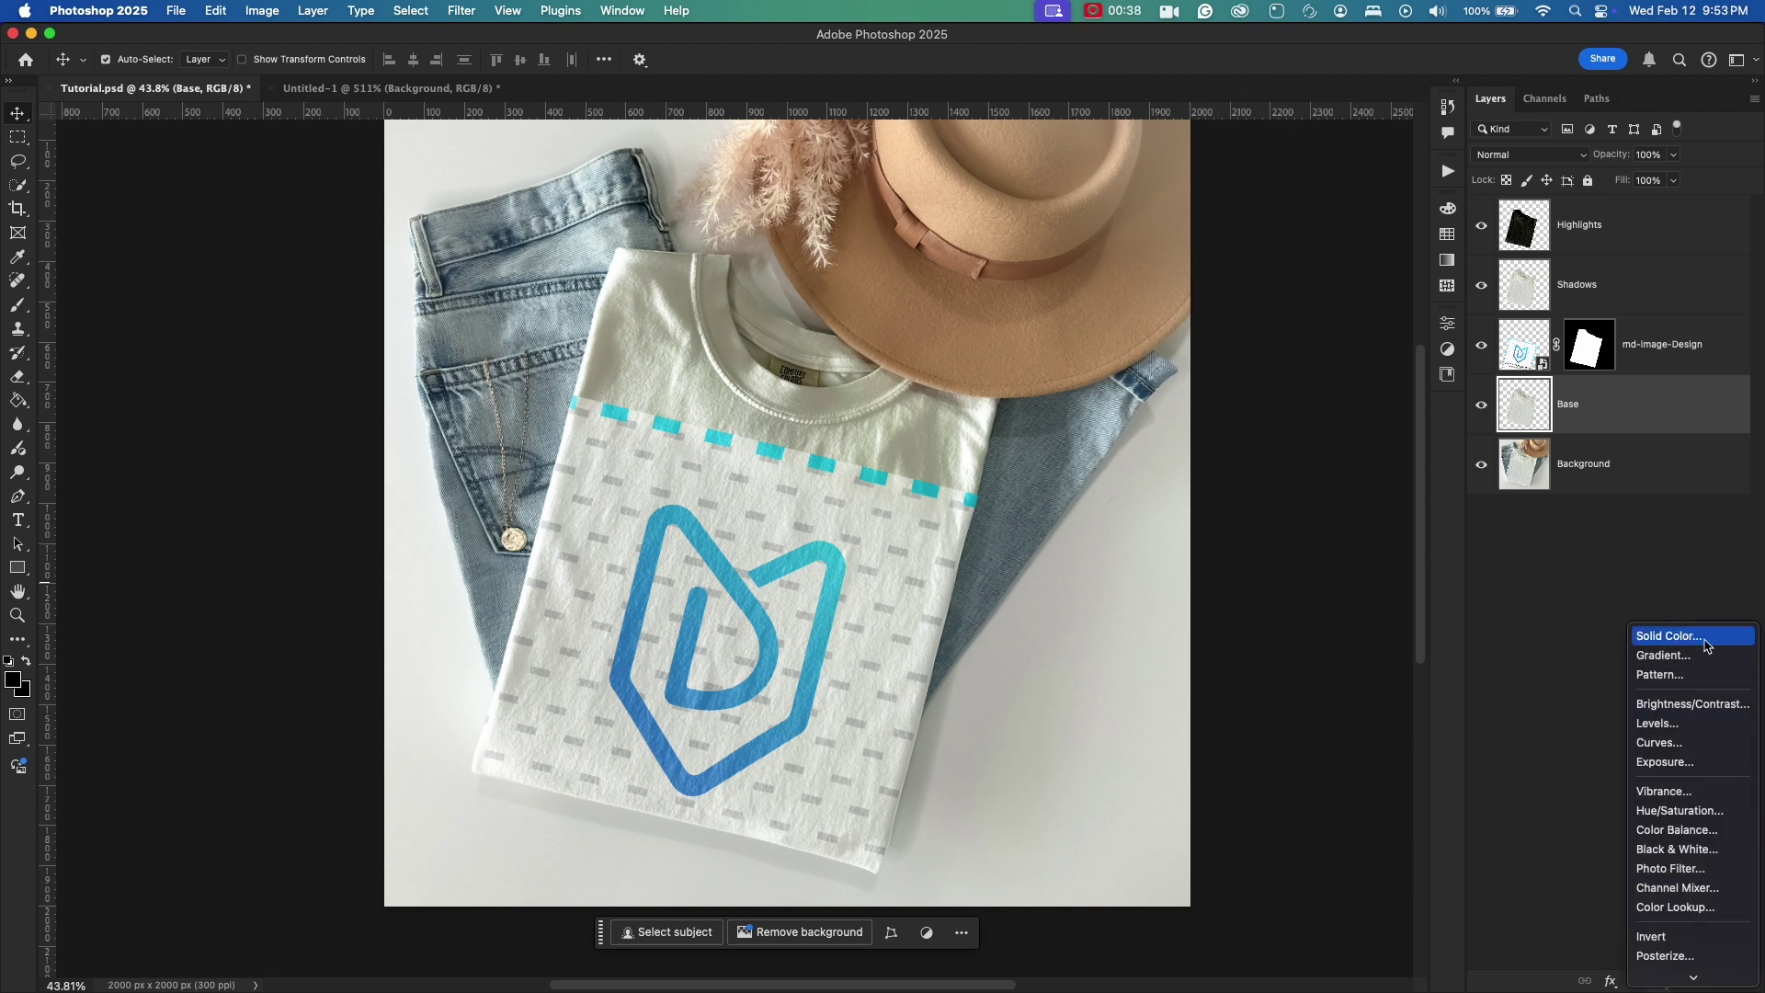
click(1708, 646)
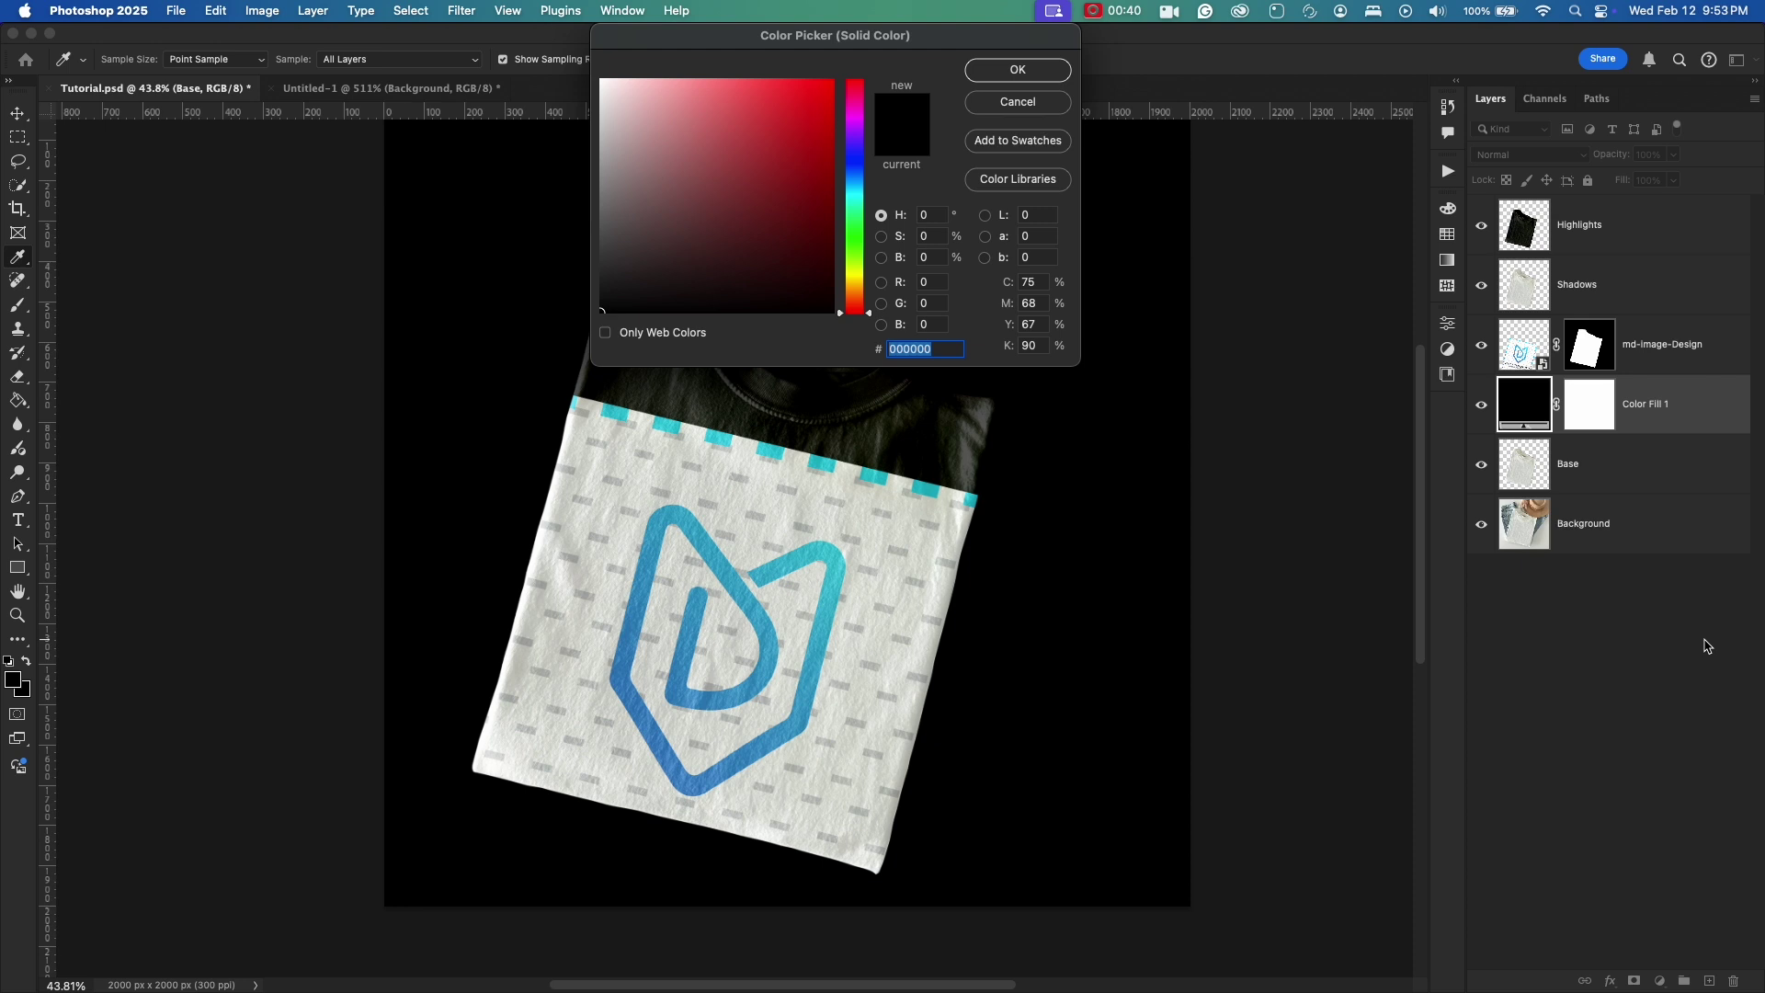
drag(763, 201, 583, 73)
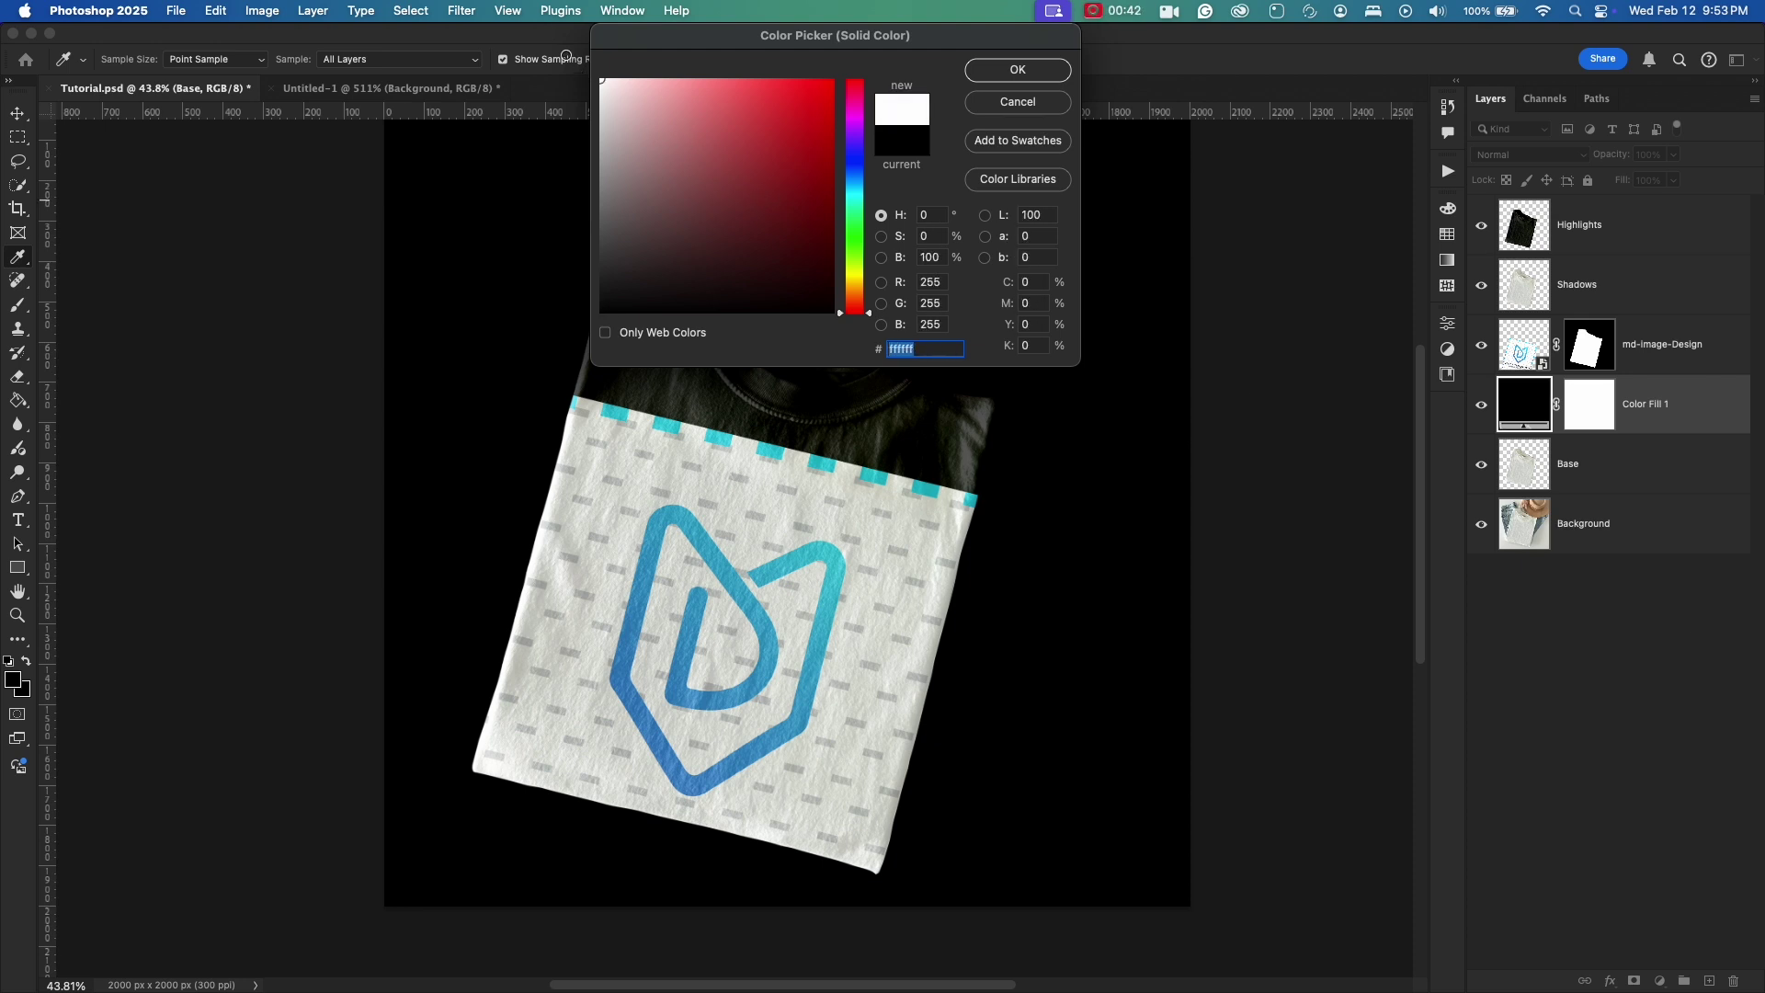
click(1007, 73)
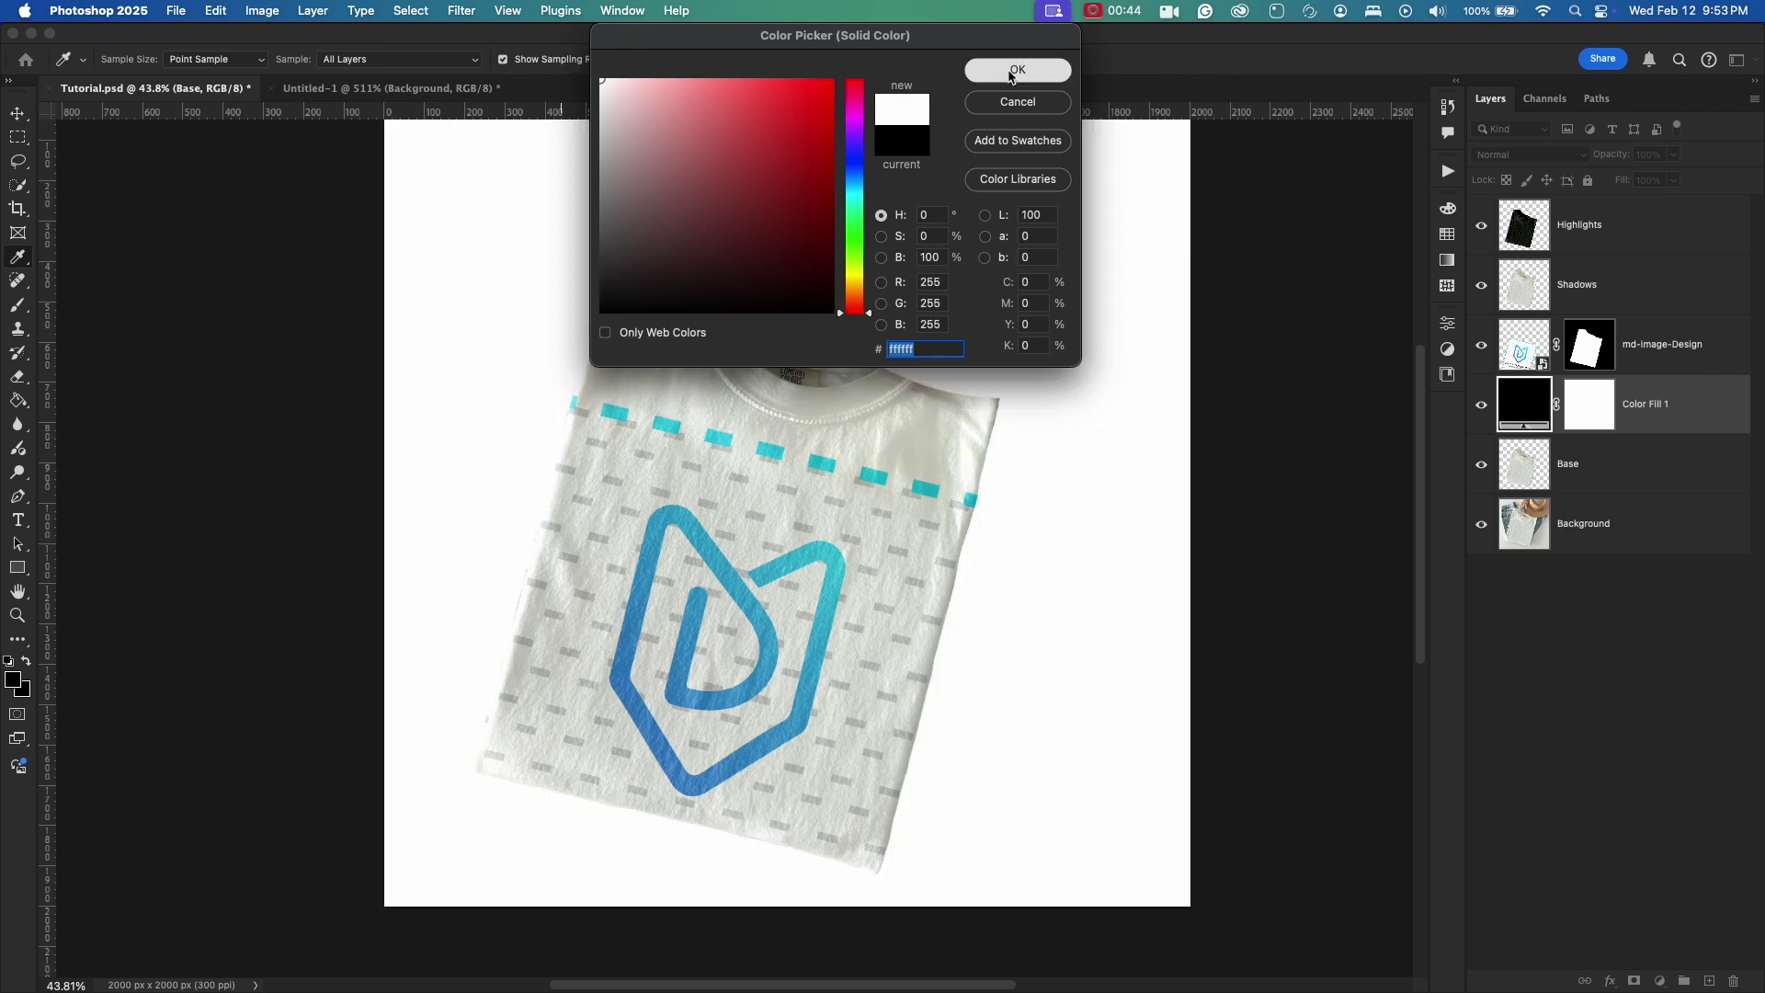
Step: Rename the new color fill layer as md-color-shirt-color
double_click(1647, 405)
text(md-)
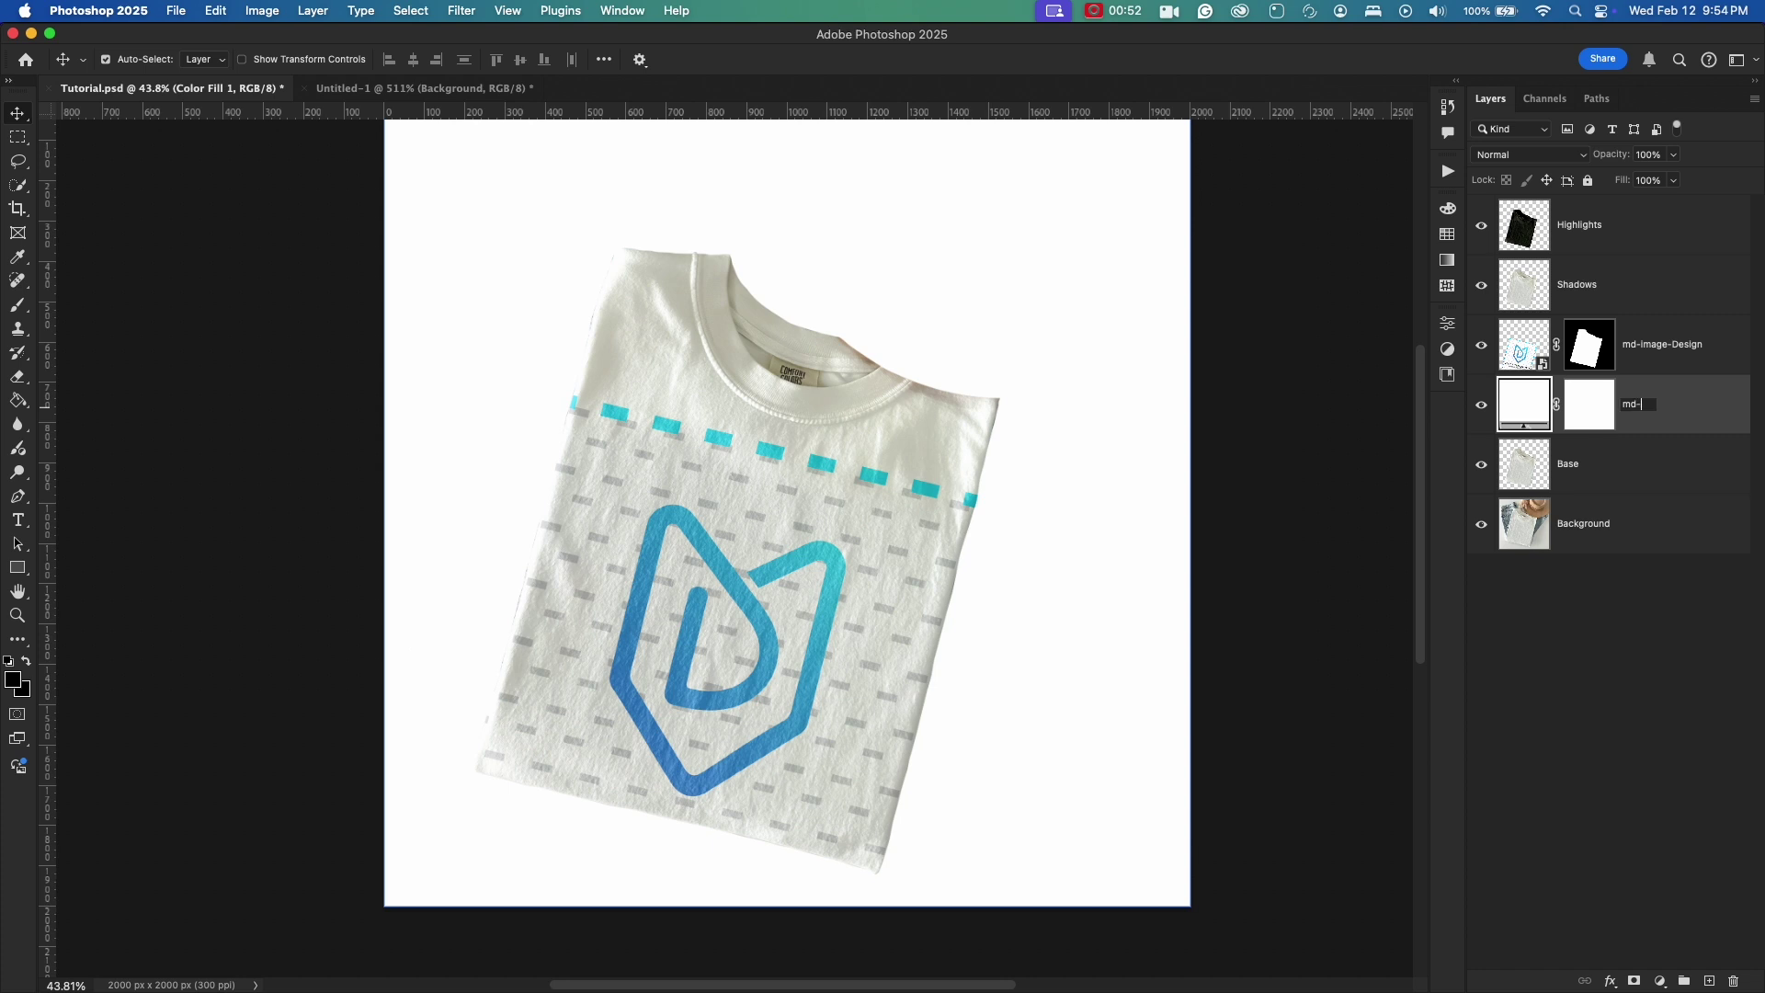
text(color-shirt-color)
key(Return)
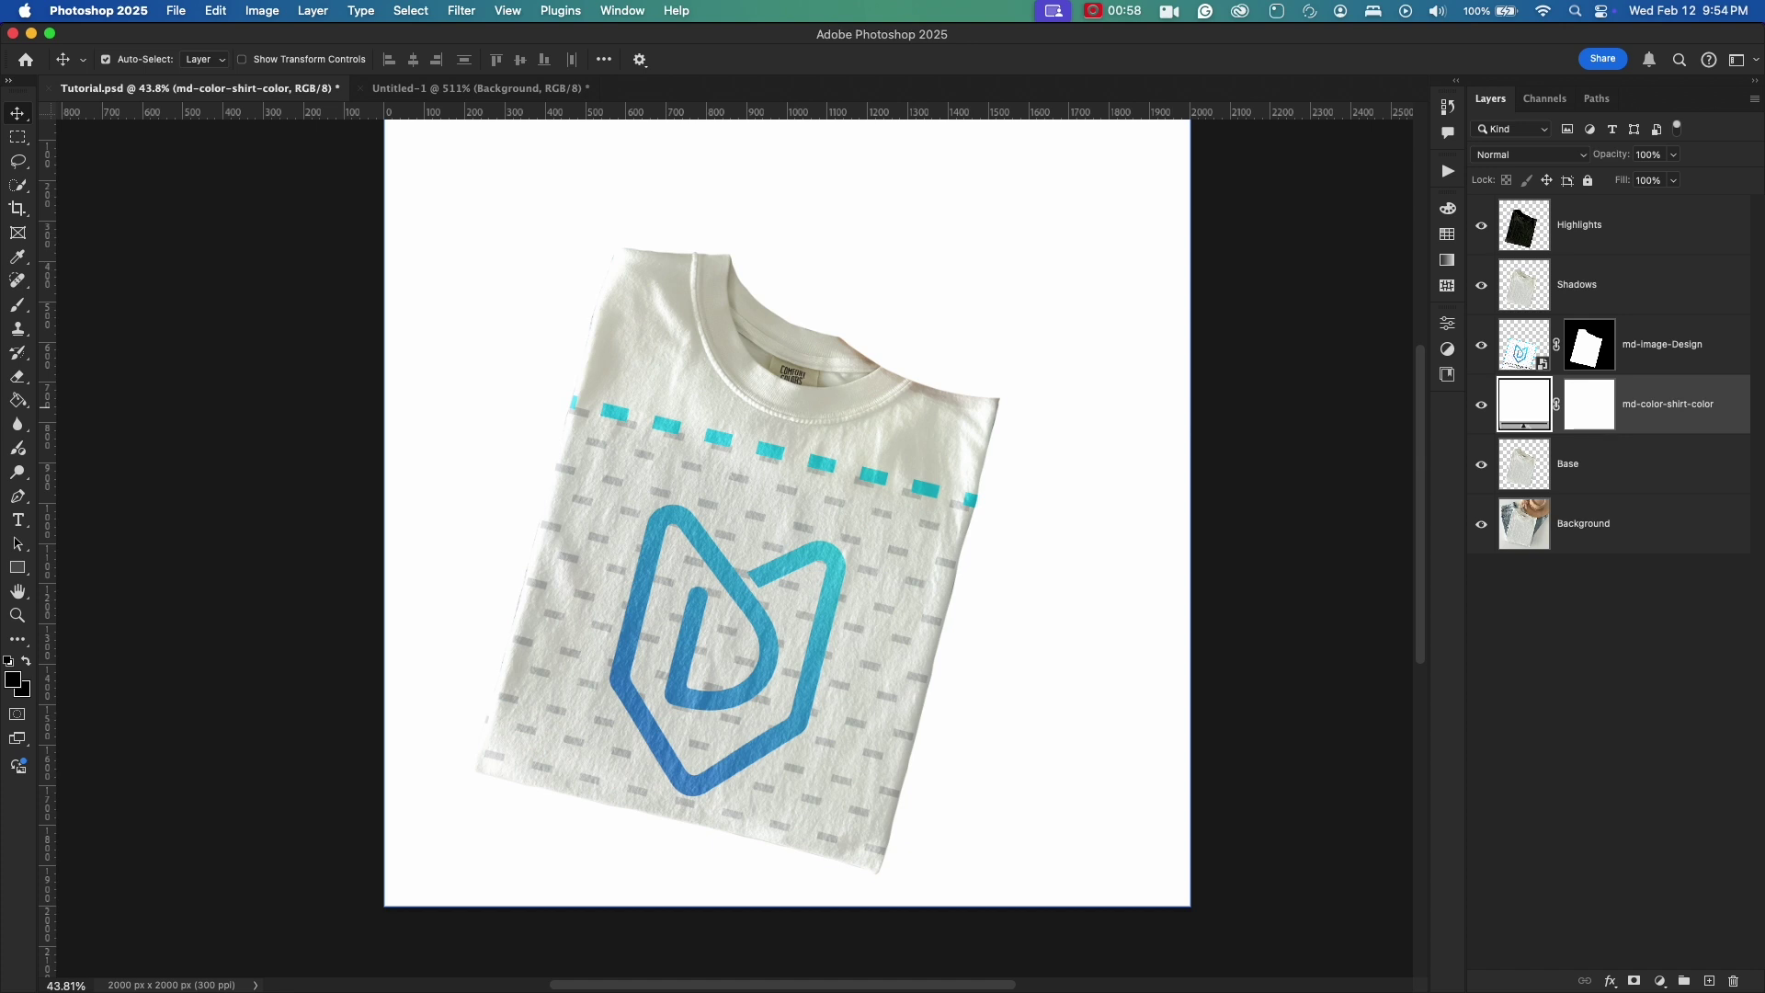
Step: Clip the md-color-shirt-color and md-image-Design layers to the Base layer
alt+click(1660, 432)
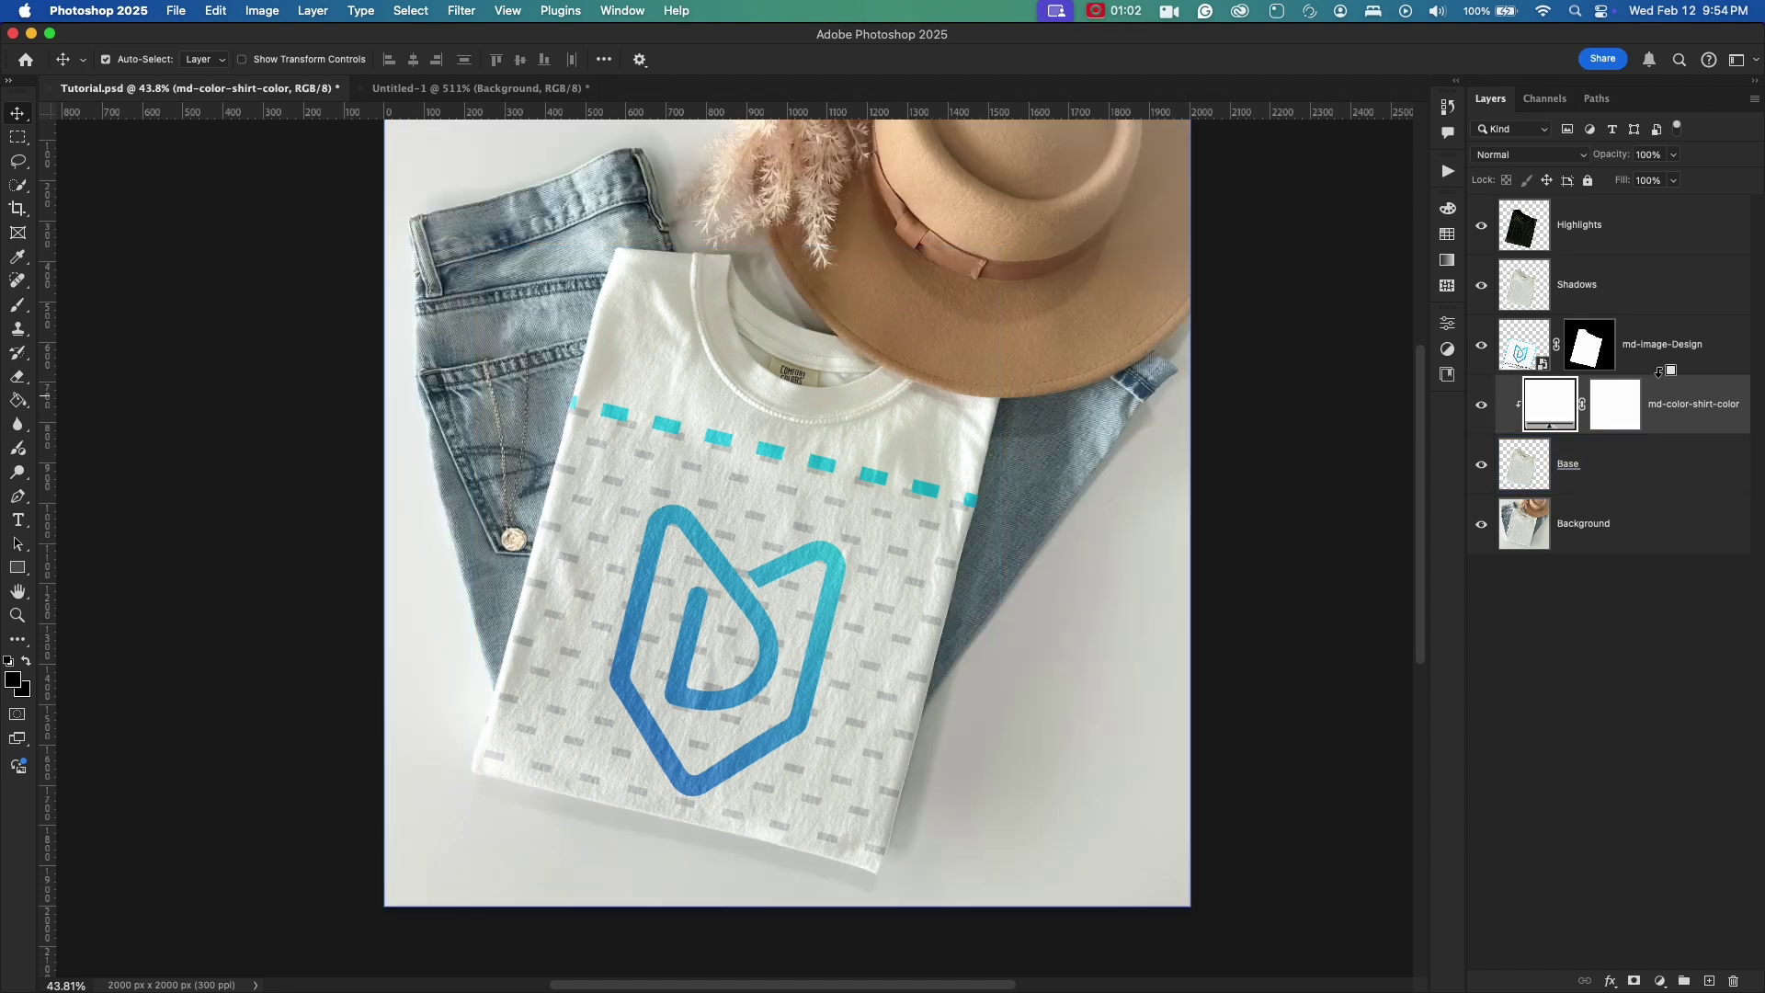
alt+click(1660, 371)
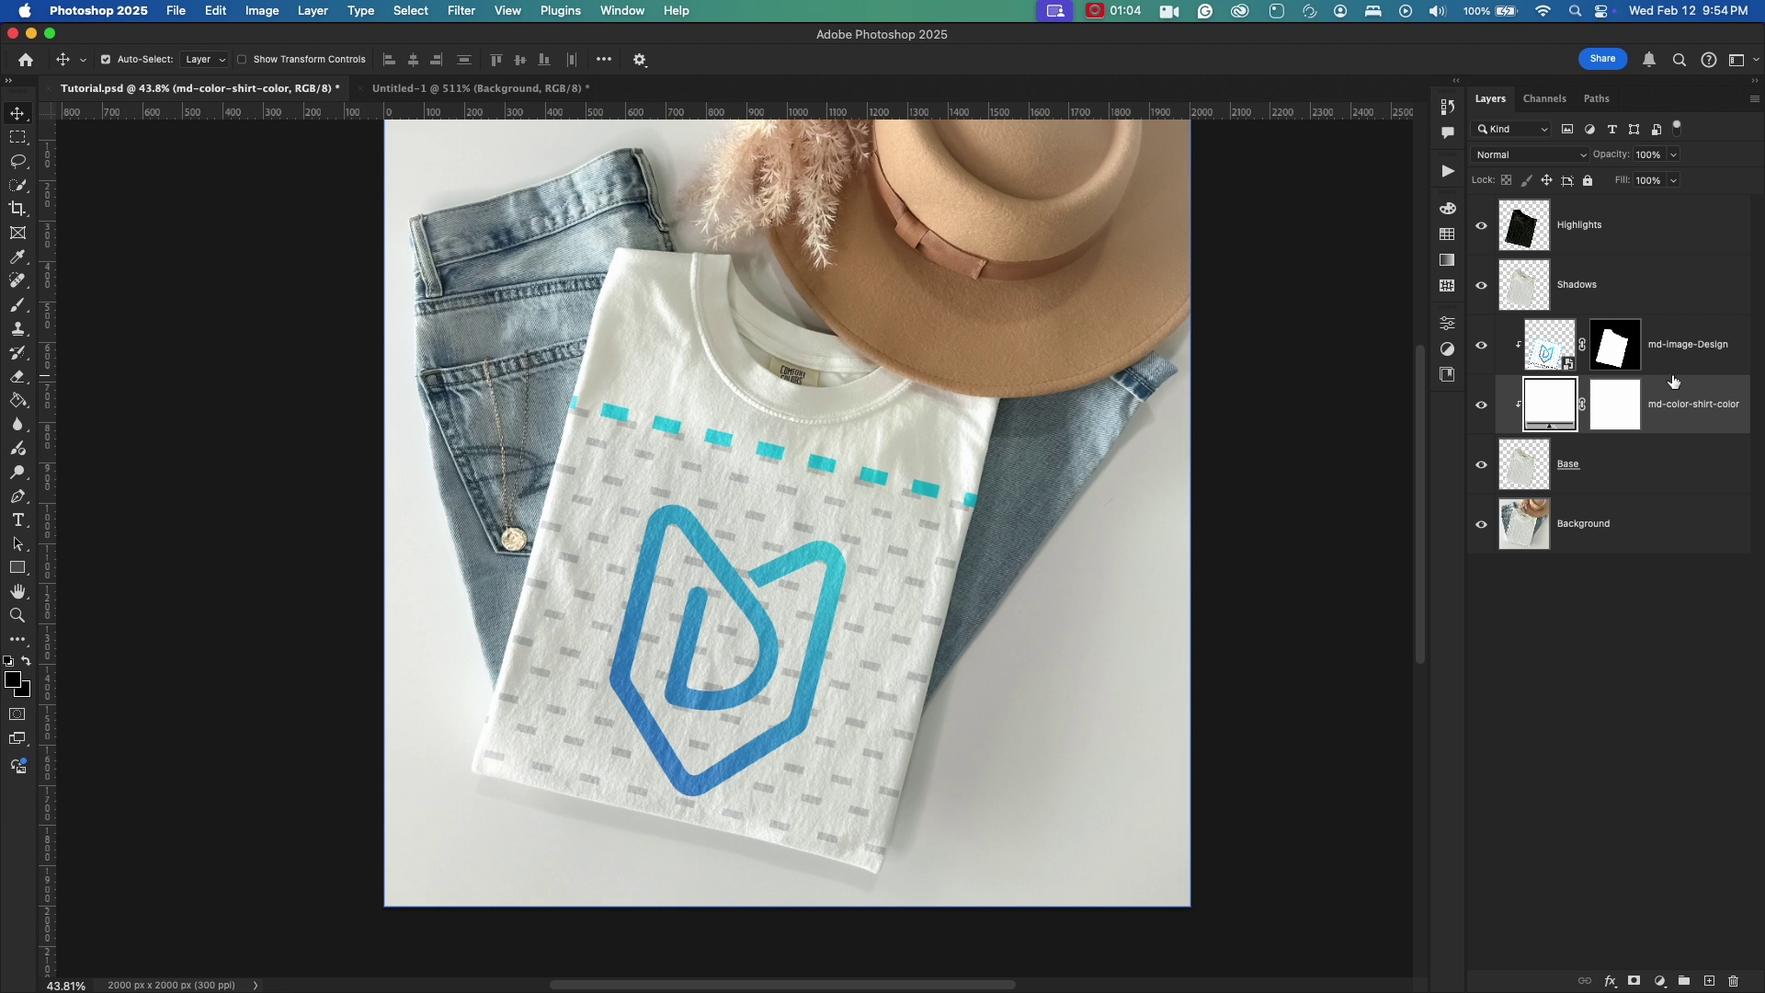
click(992, 472)
Step: Change the md-color-shirt-color fill to a dark purple, trying out different shades on the shirt
double_click(1552, 404)
drag(835, 35, 1368, 404)
drag(1261, 563, 1170, 671)
mouse_move(1308, 550)
mouse_down()
mouse_move(1379, 484)
mouse_move(1352, 500)
mouse_move(1376, 553)
mouse_up()
click(1392, 531)
click(1391, 512)
click(1316, 562)
click(1545, 439)
key(v)
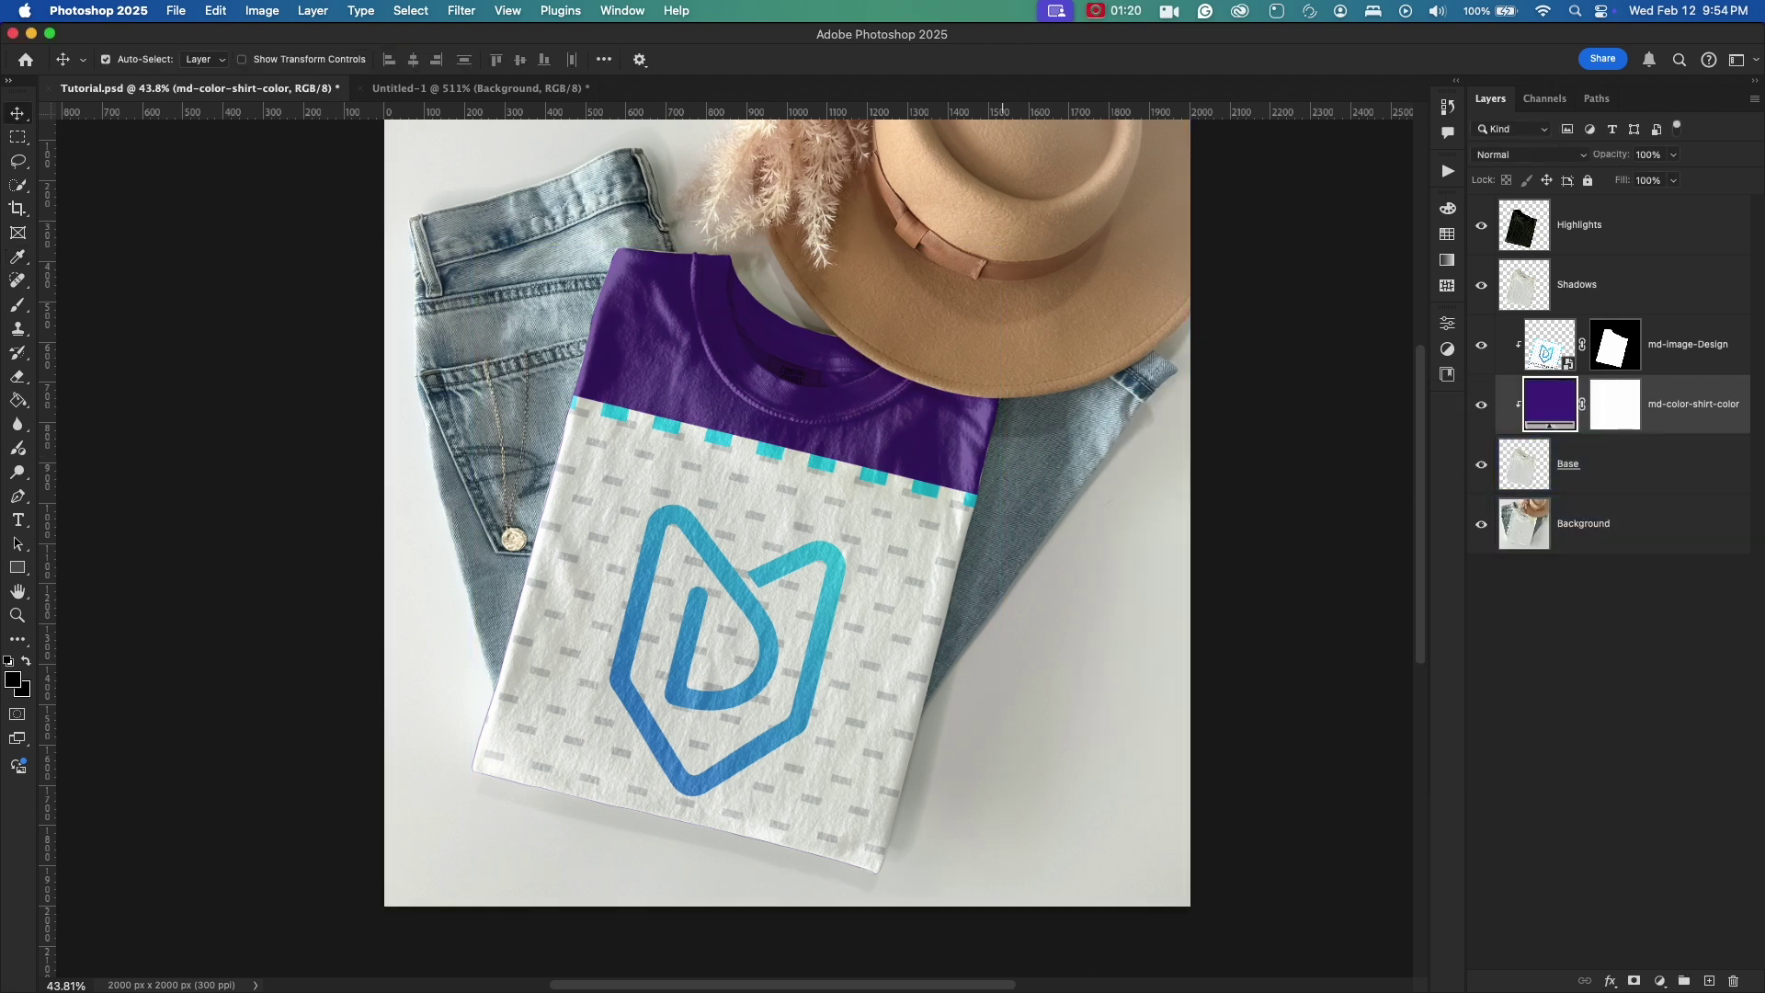
key(super+Tab)
click(1115, 10)
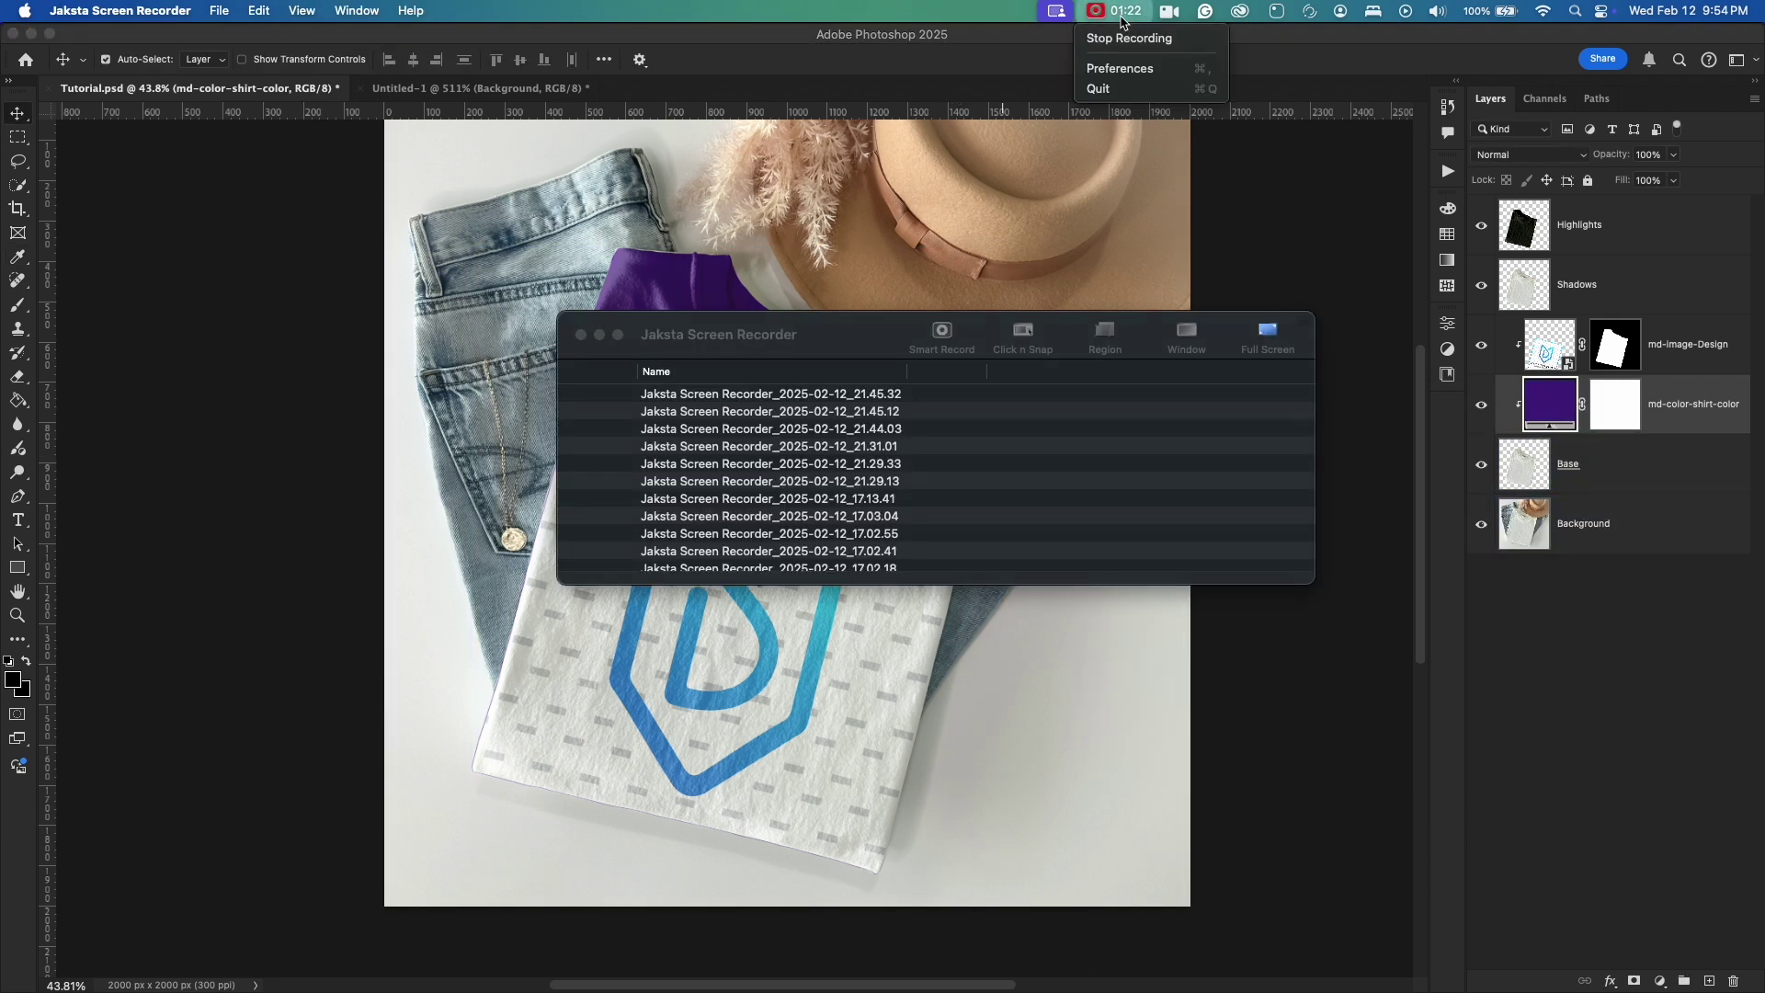